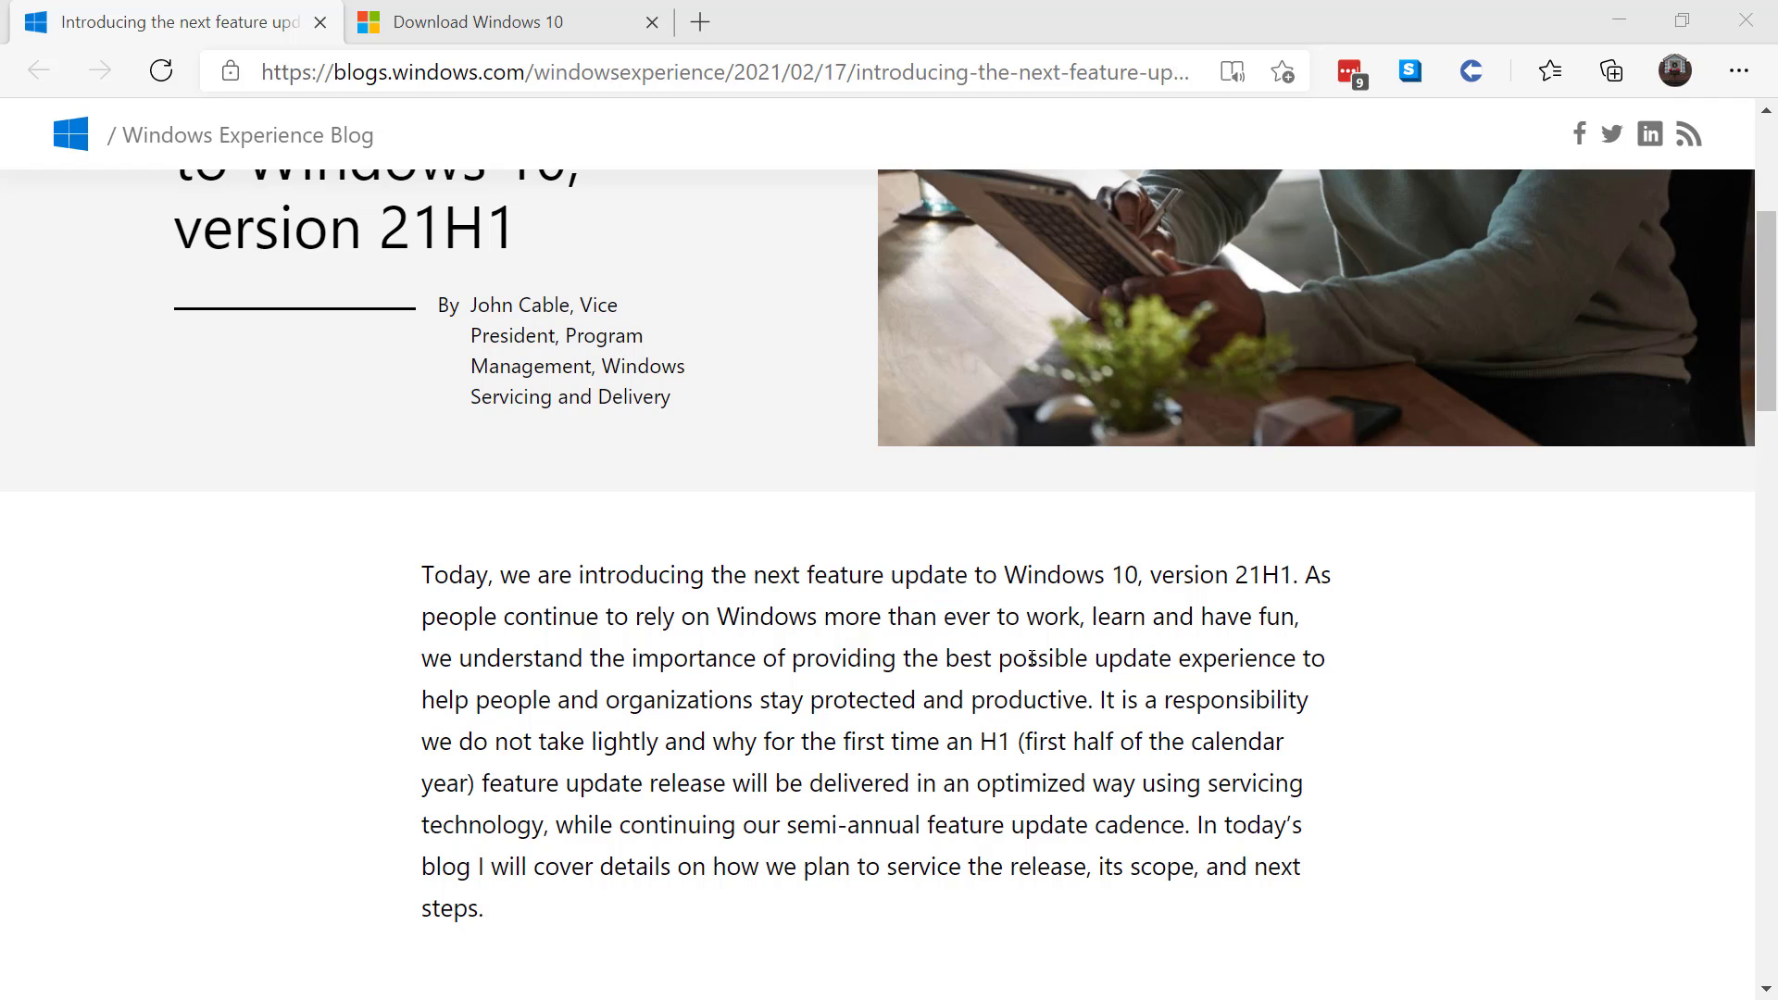
Step: Download MediaCreationTool20H2.exe from the Download Windows 10 page's installation media section
scroll(1032, 658, "down", 5)
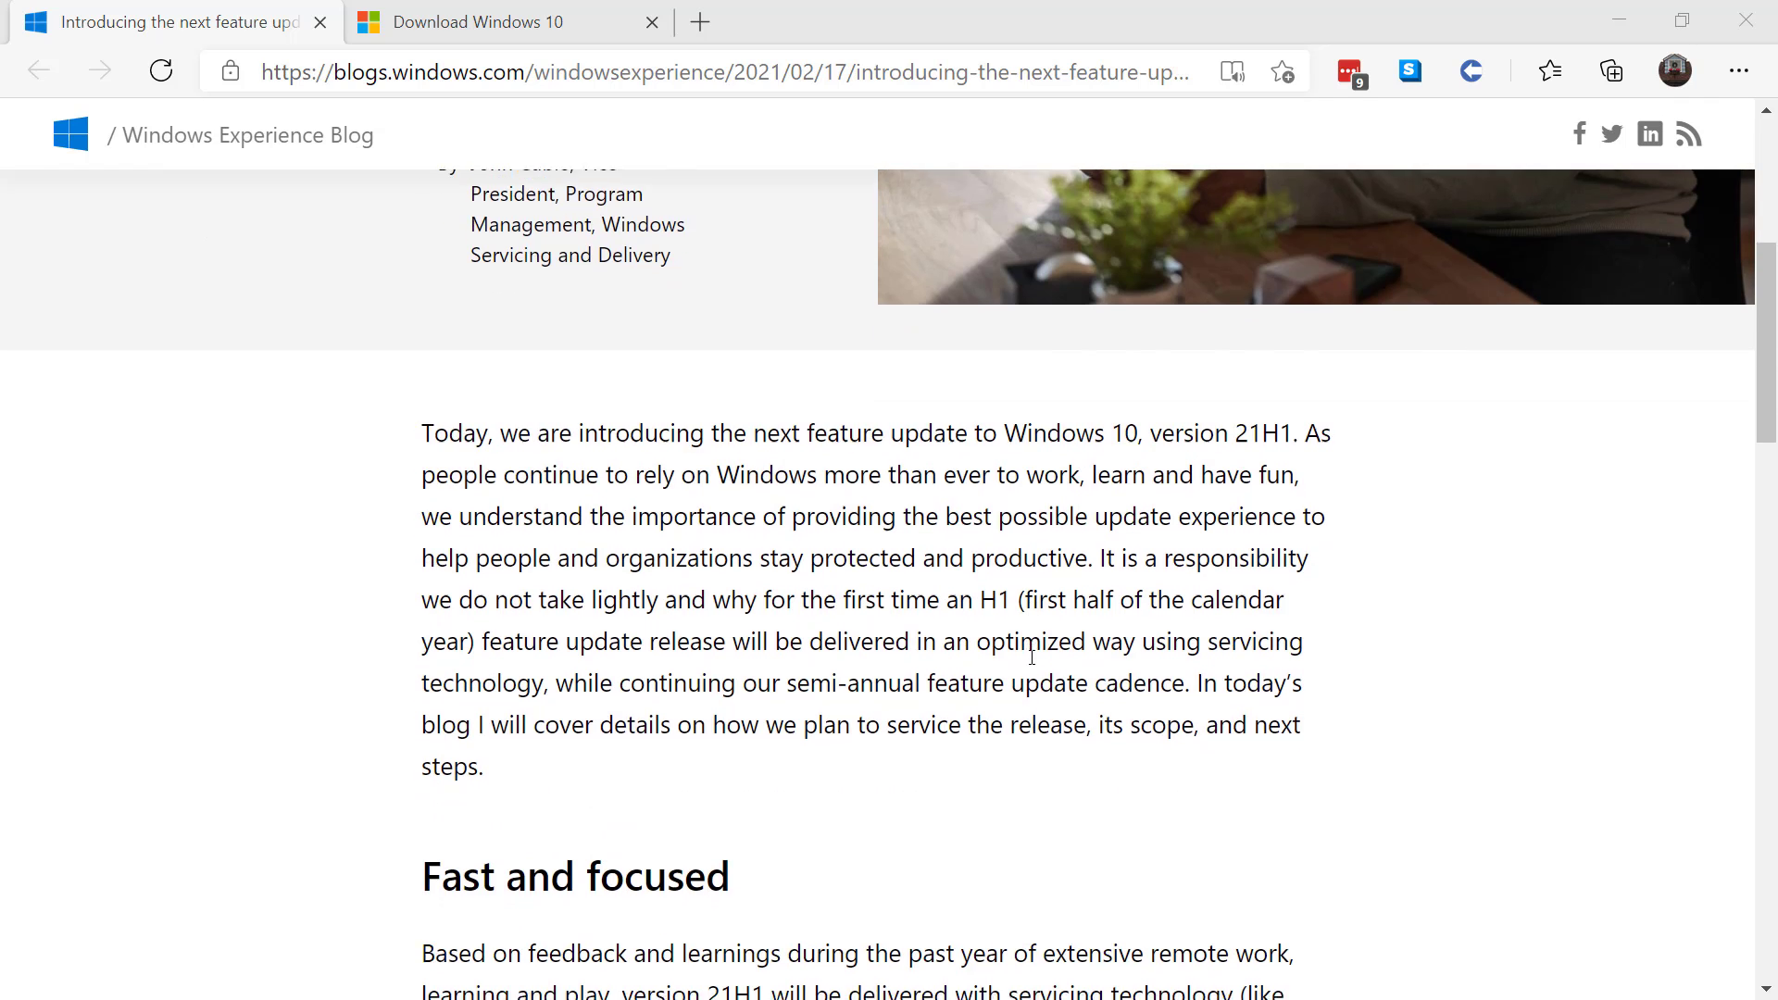
scroll(1032, 658, "down", 1)
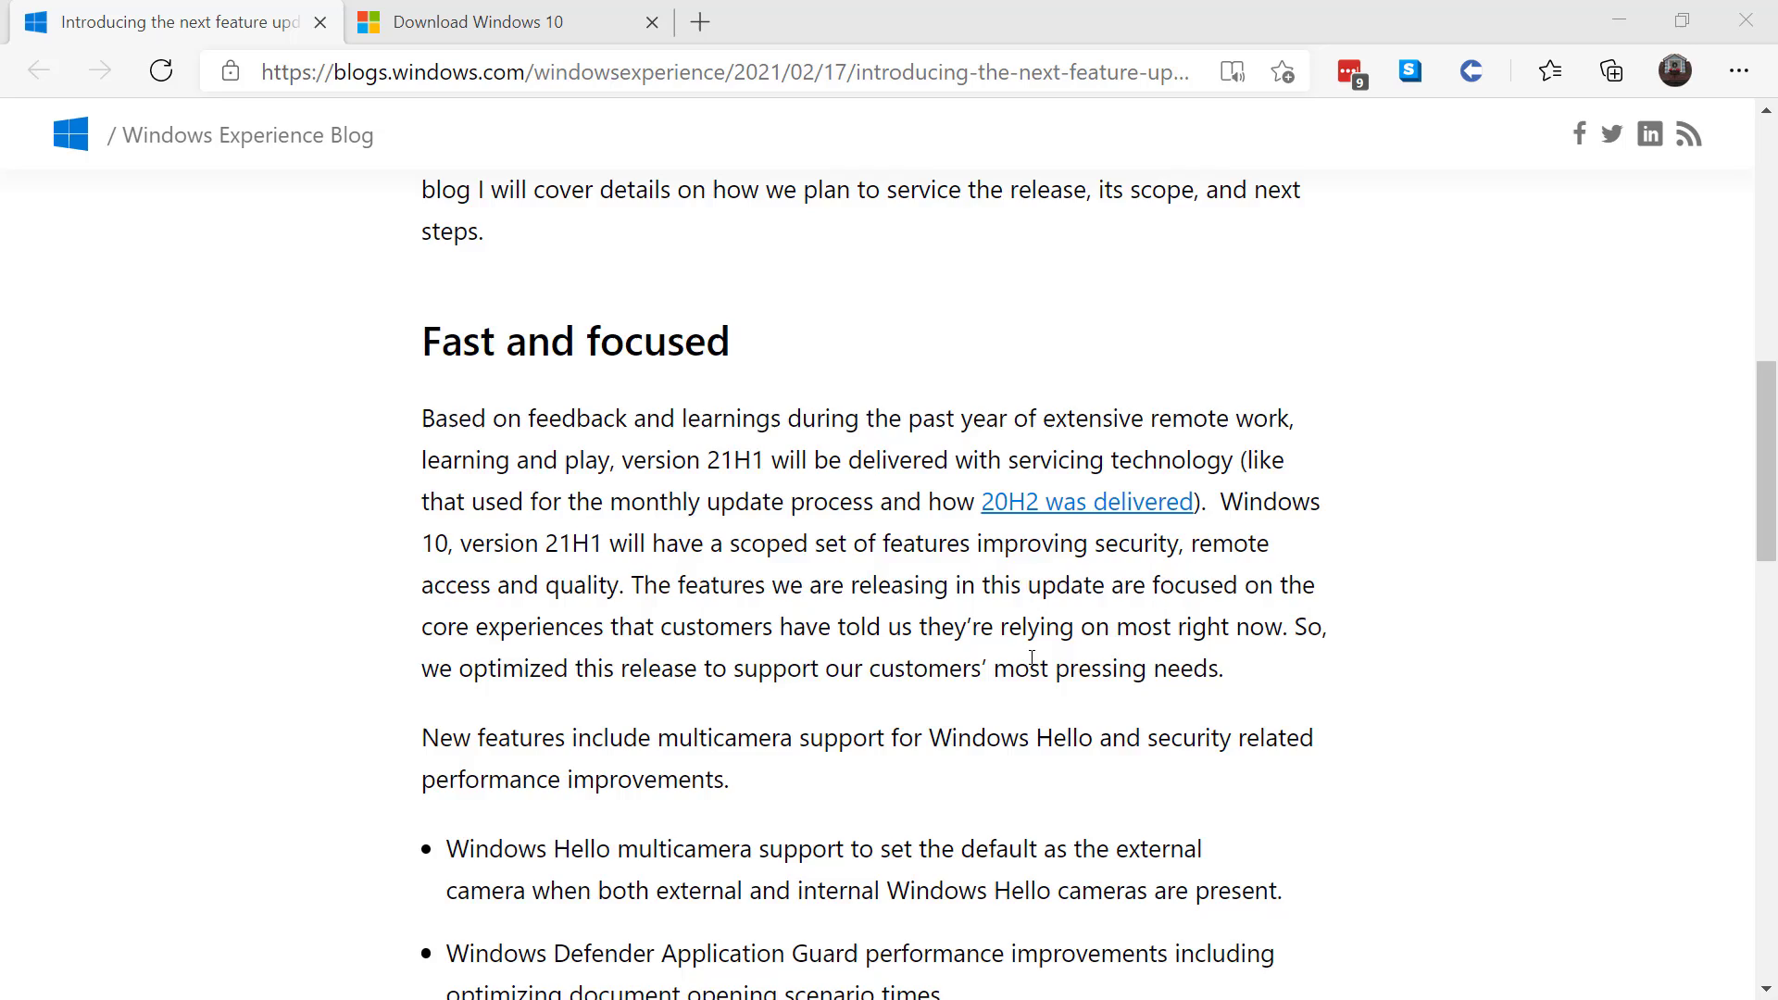
scroll(1032, 658, "down", 5)
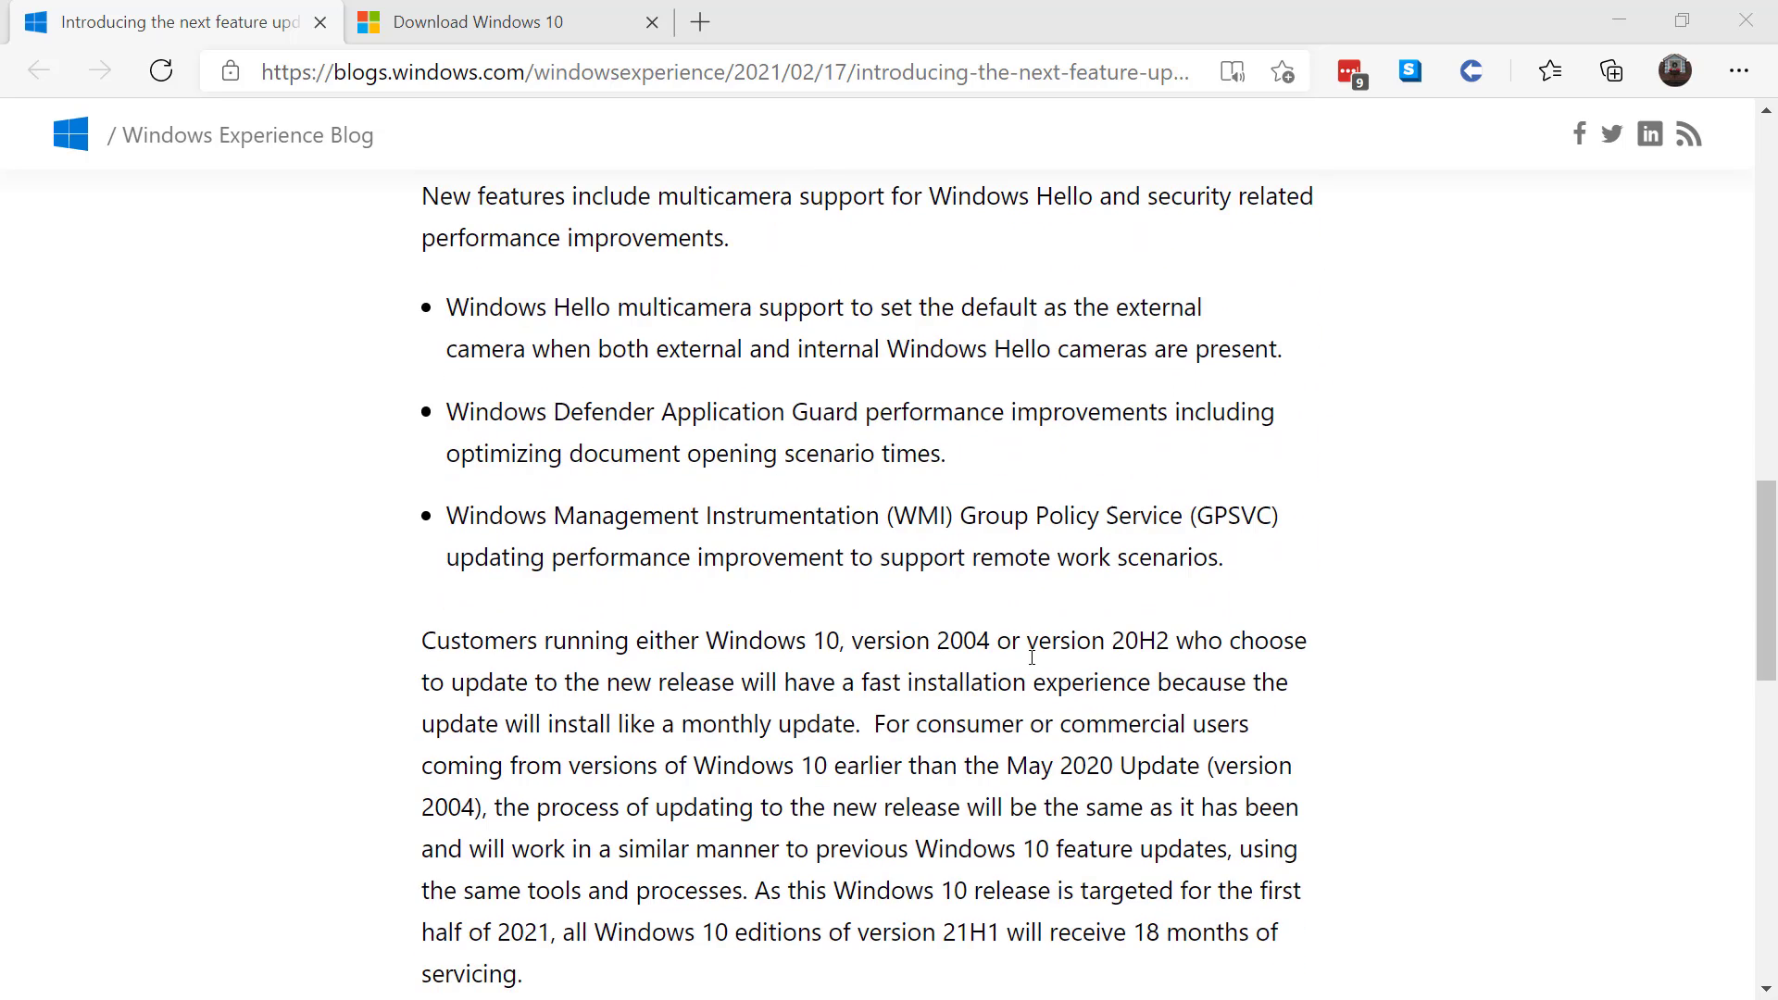
scroll(1032, 659, "up", 1)
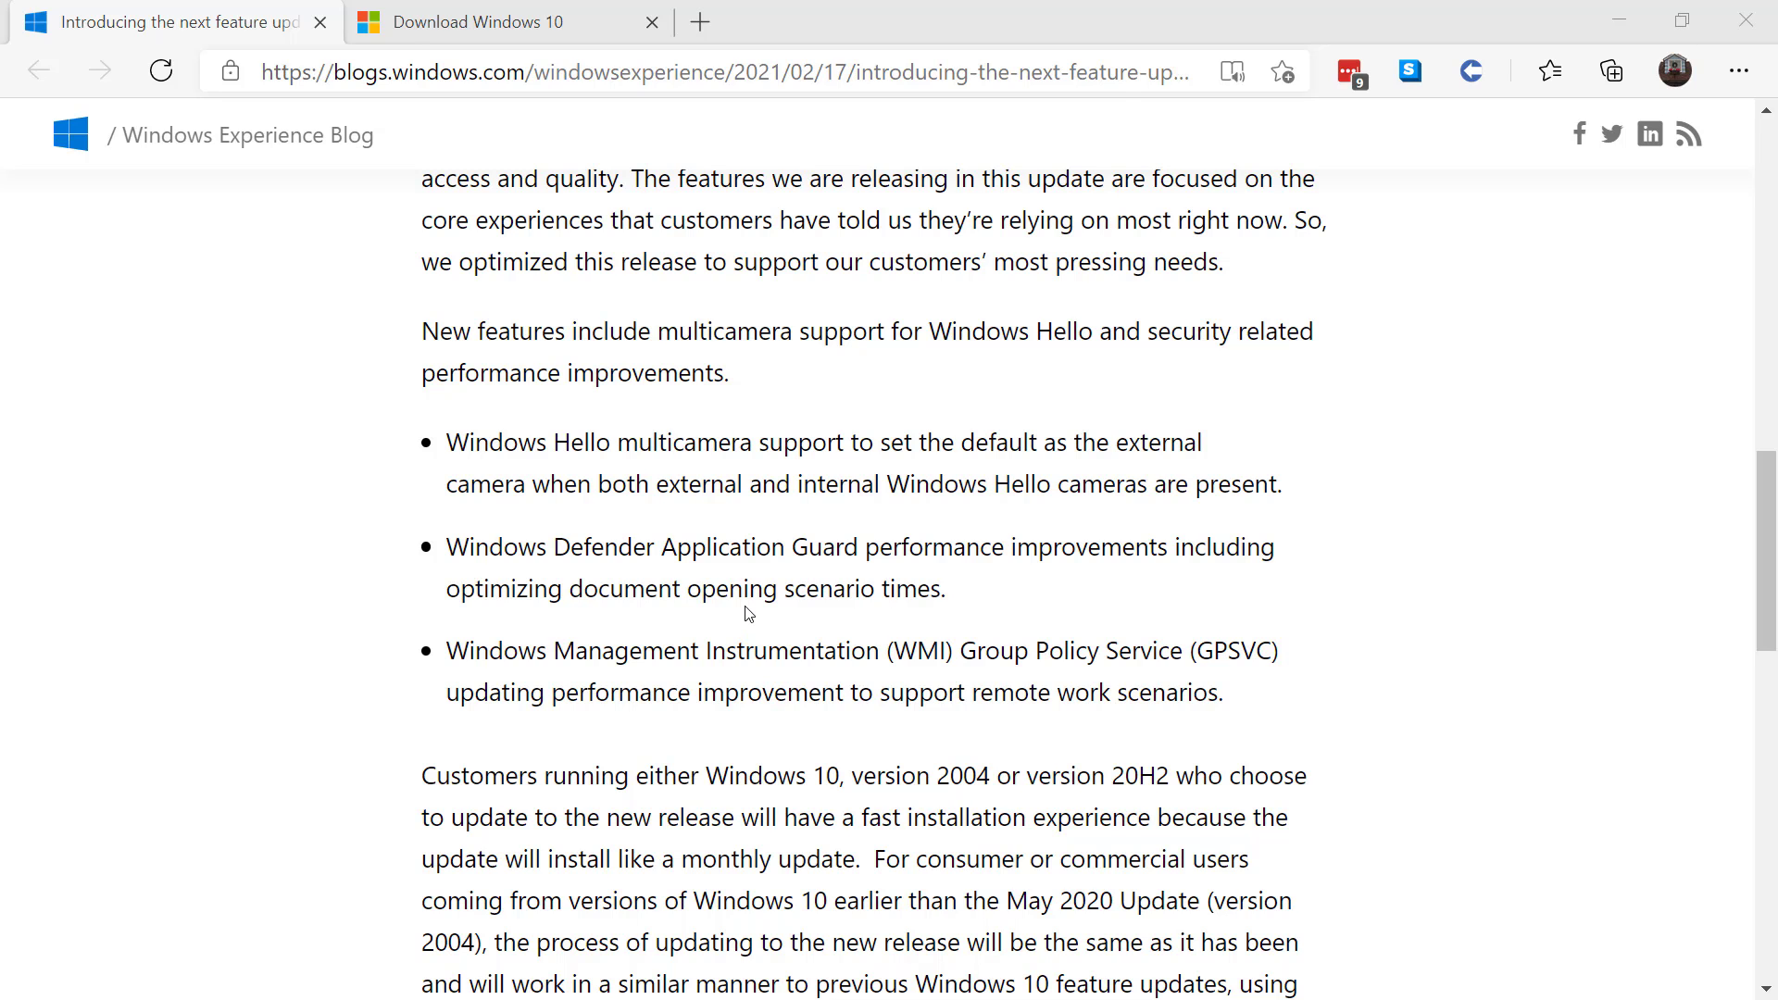
scroll(748, 614, "down", 2)
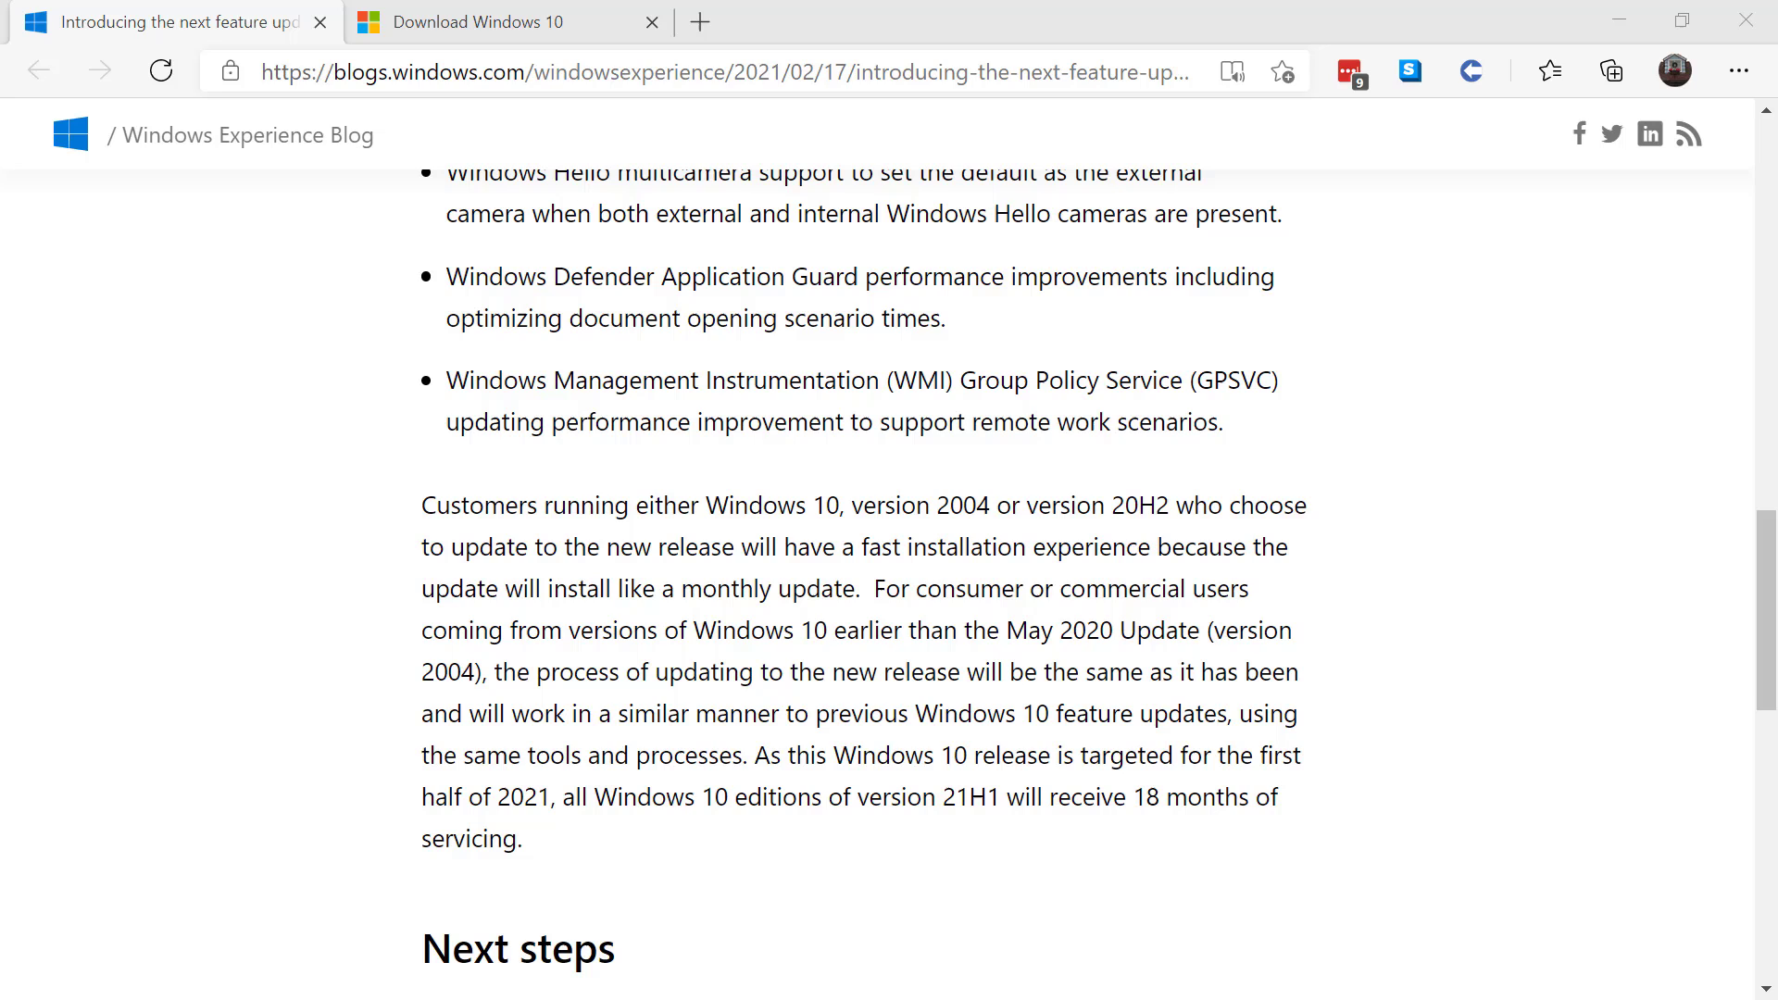
scroll(877, 556, "down", 7)
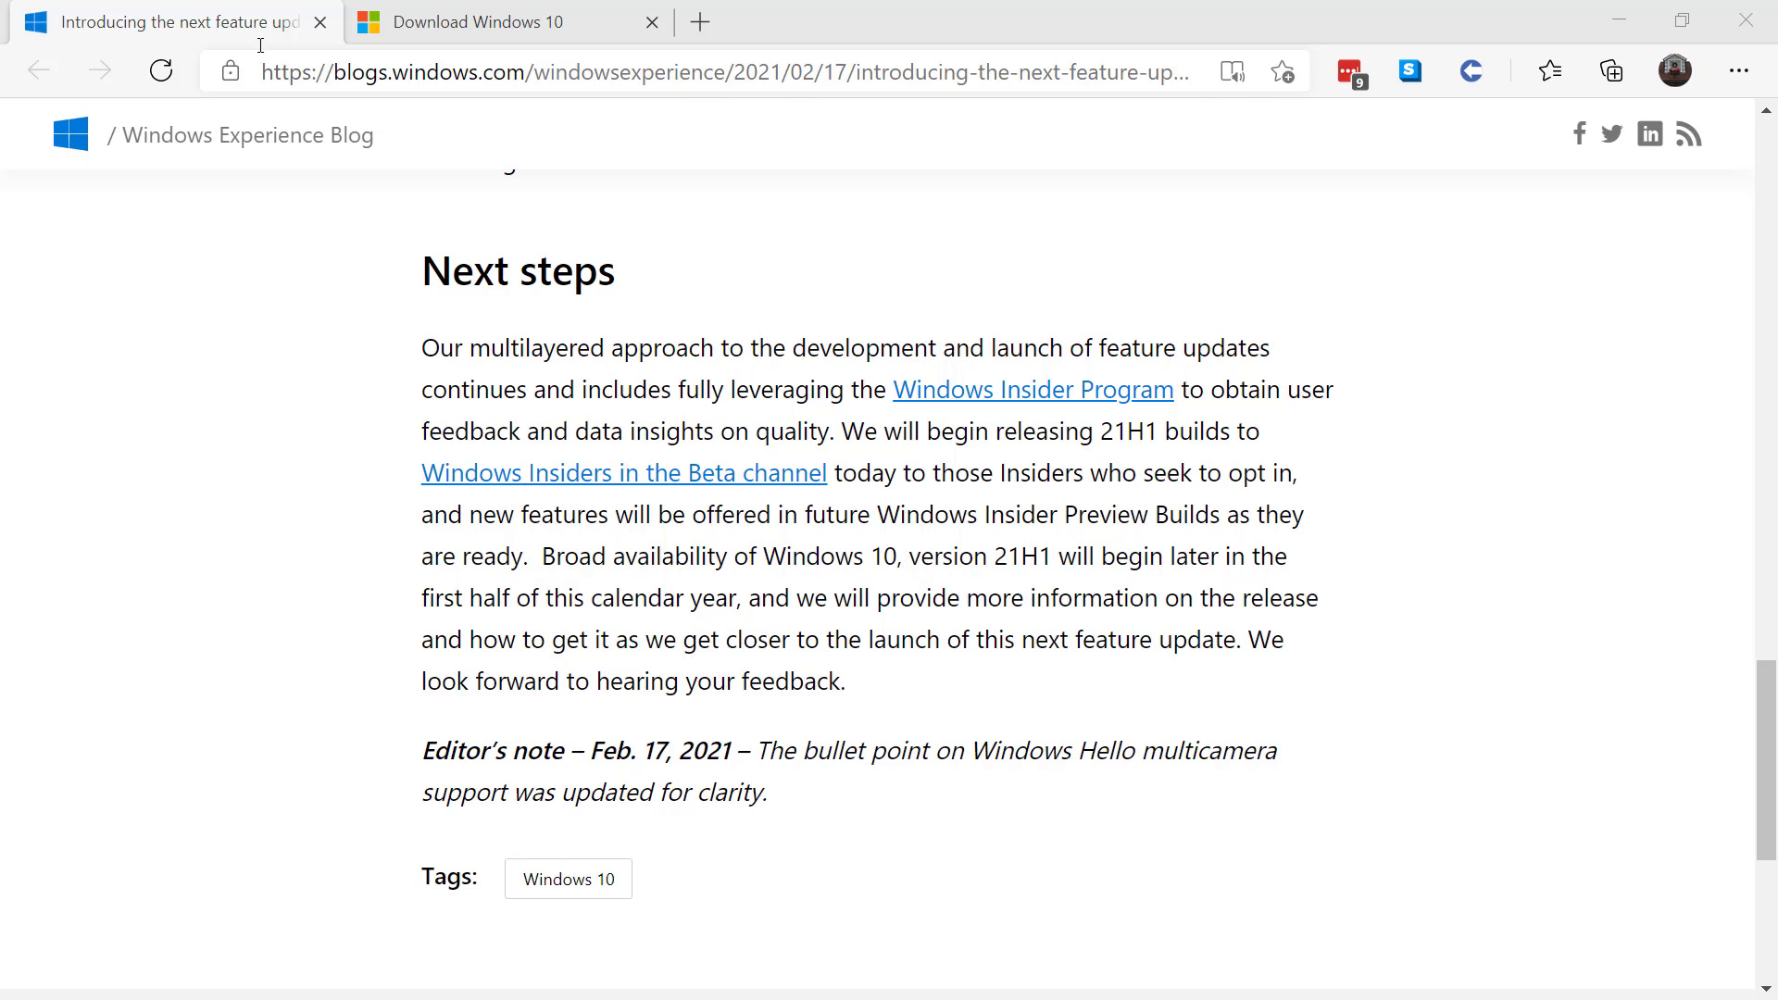
left_click(458, 28)
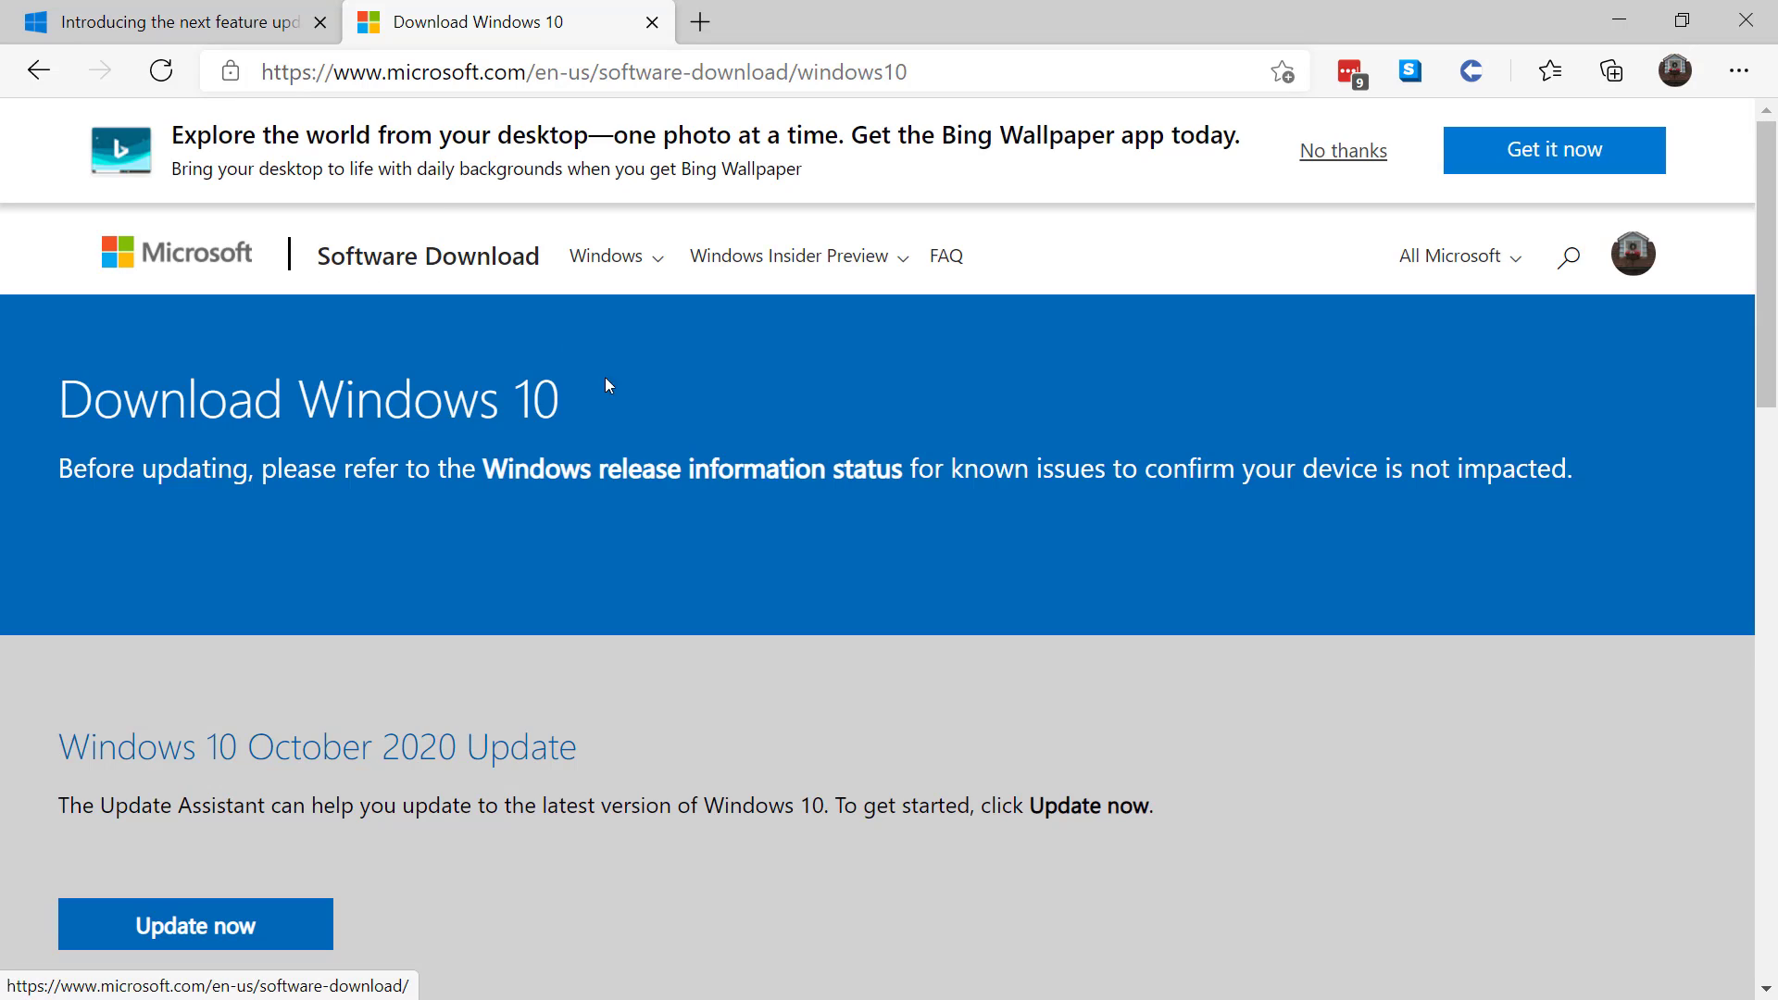
scroll(713, 498, "down", 1)
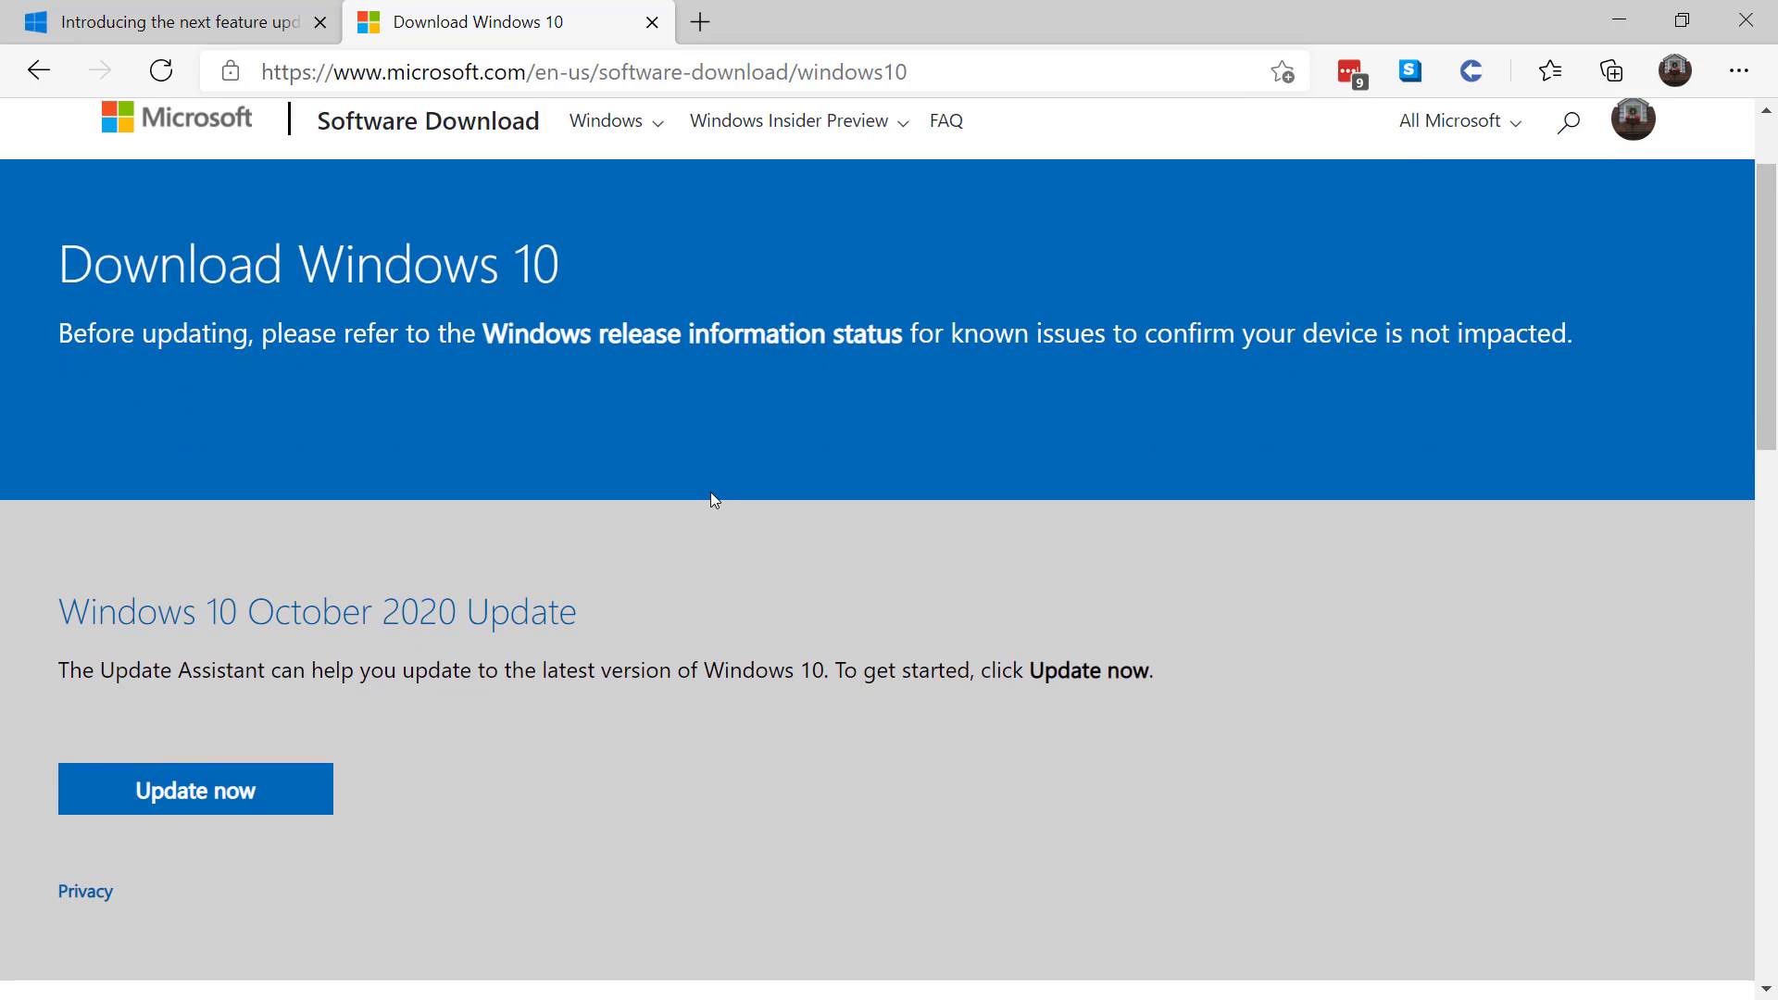
scroll(711, 493, "down", 3)
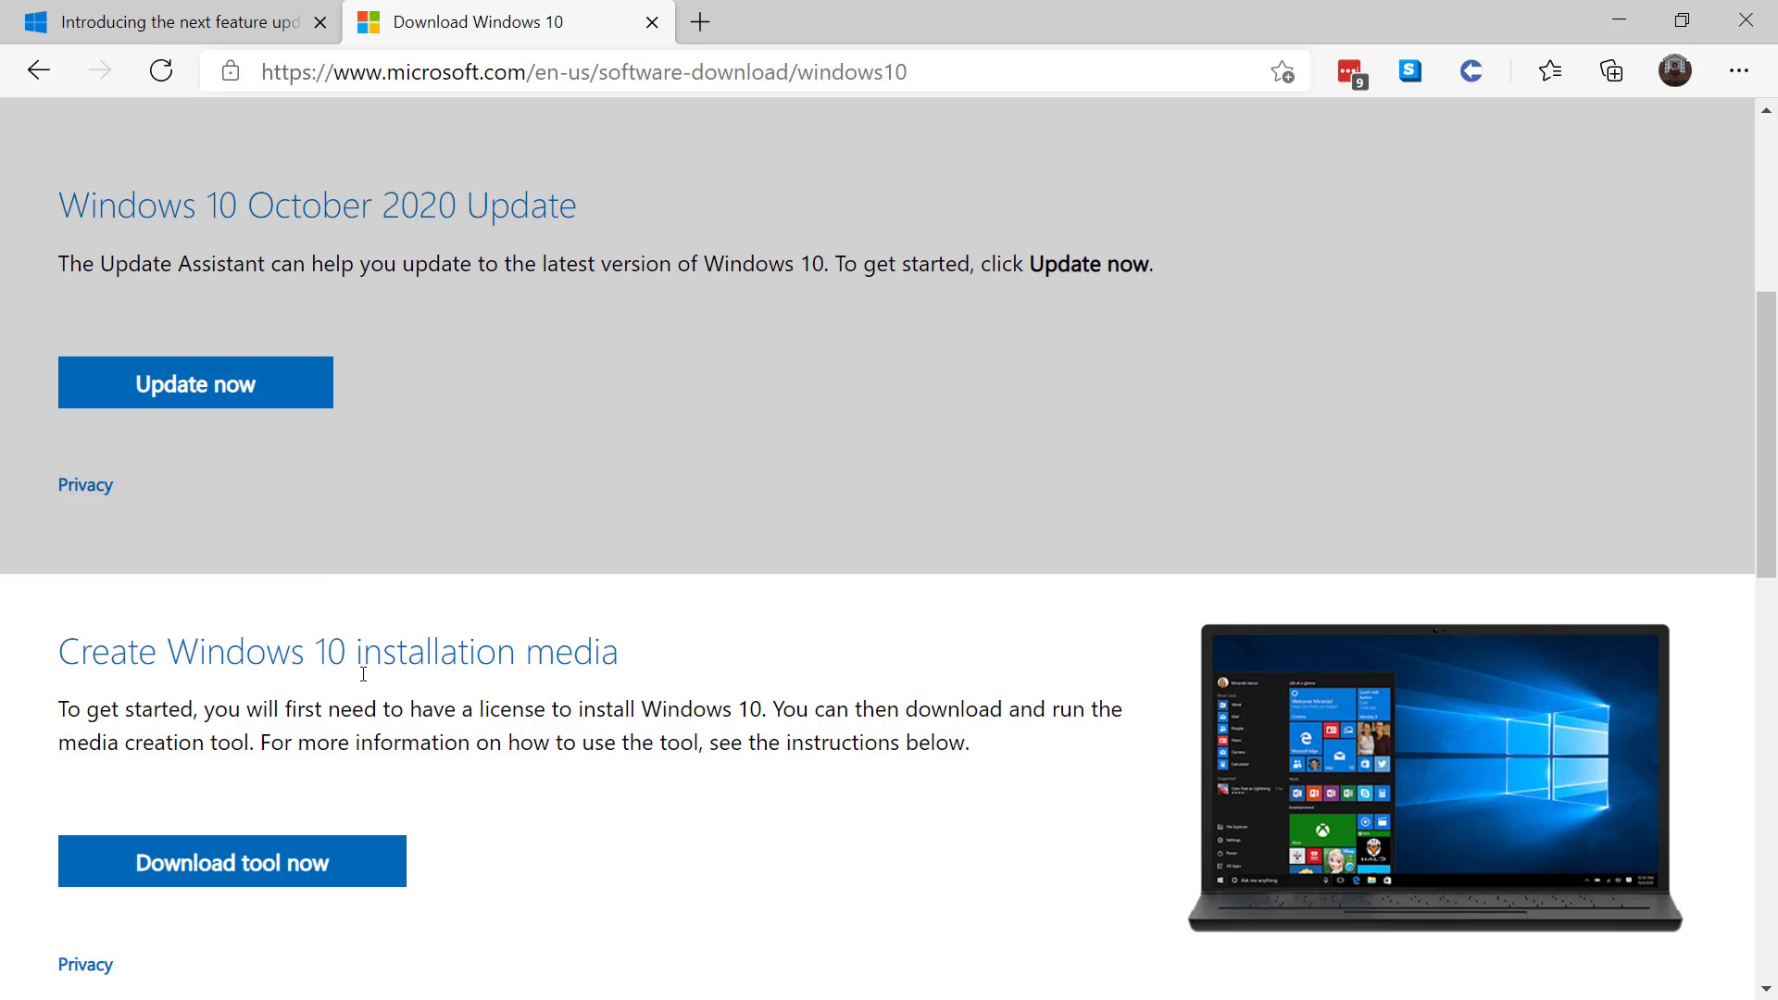
left_click(275, 875)
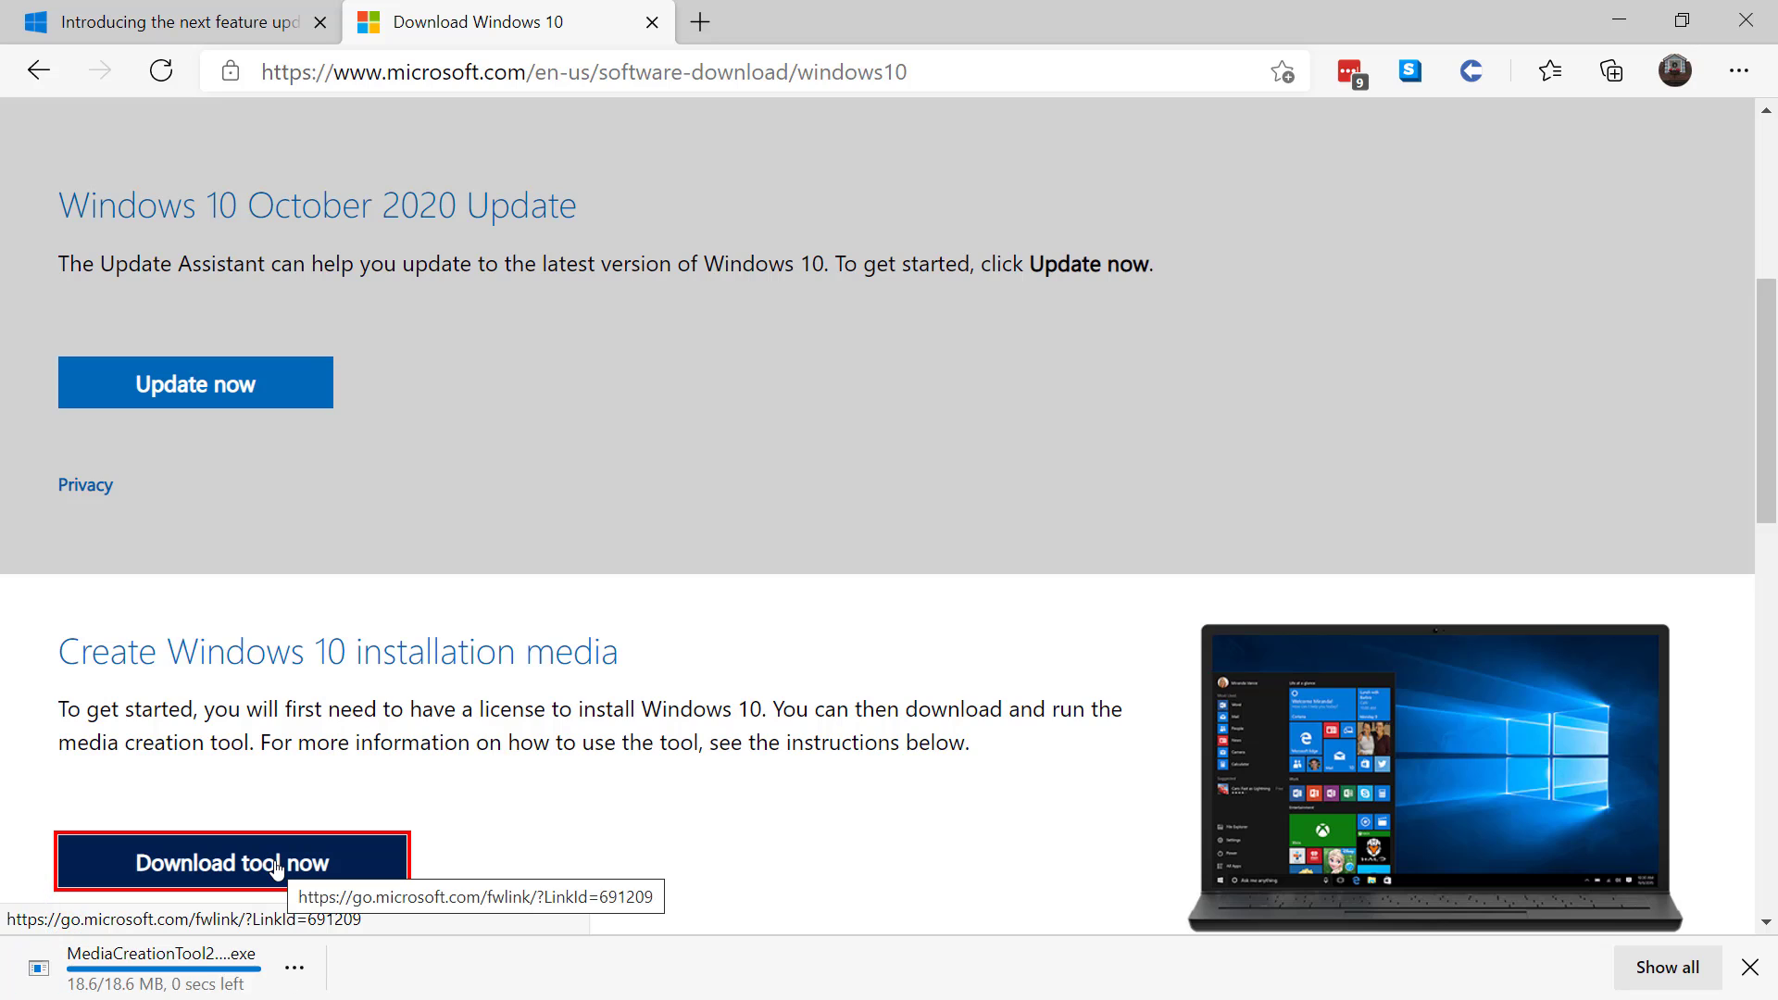
Step: Run the downloaded MediaCreationTool and centre the Windows 10 Setup window on screen
left_click(169, 974)
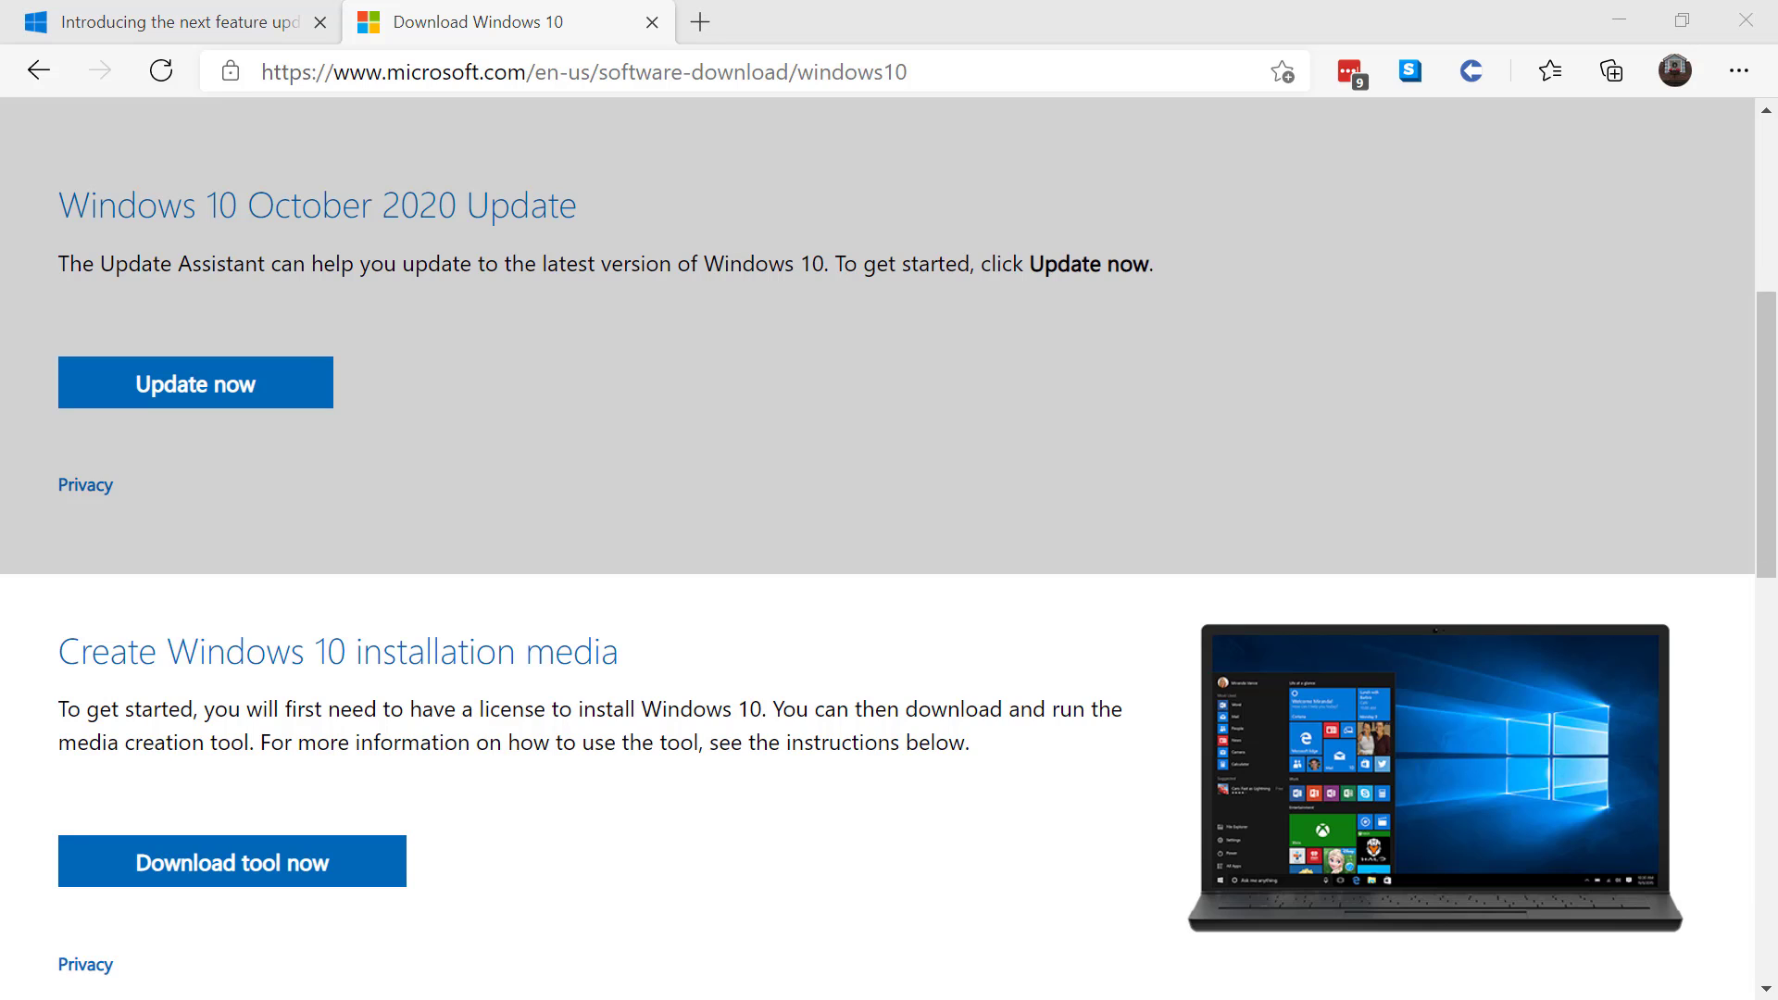
left_click_drag(492, 496, 731, 135)
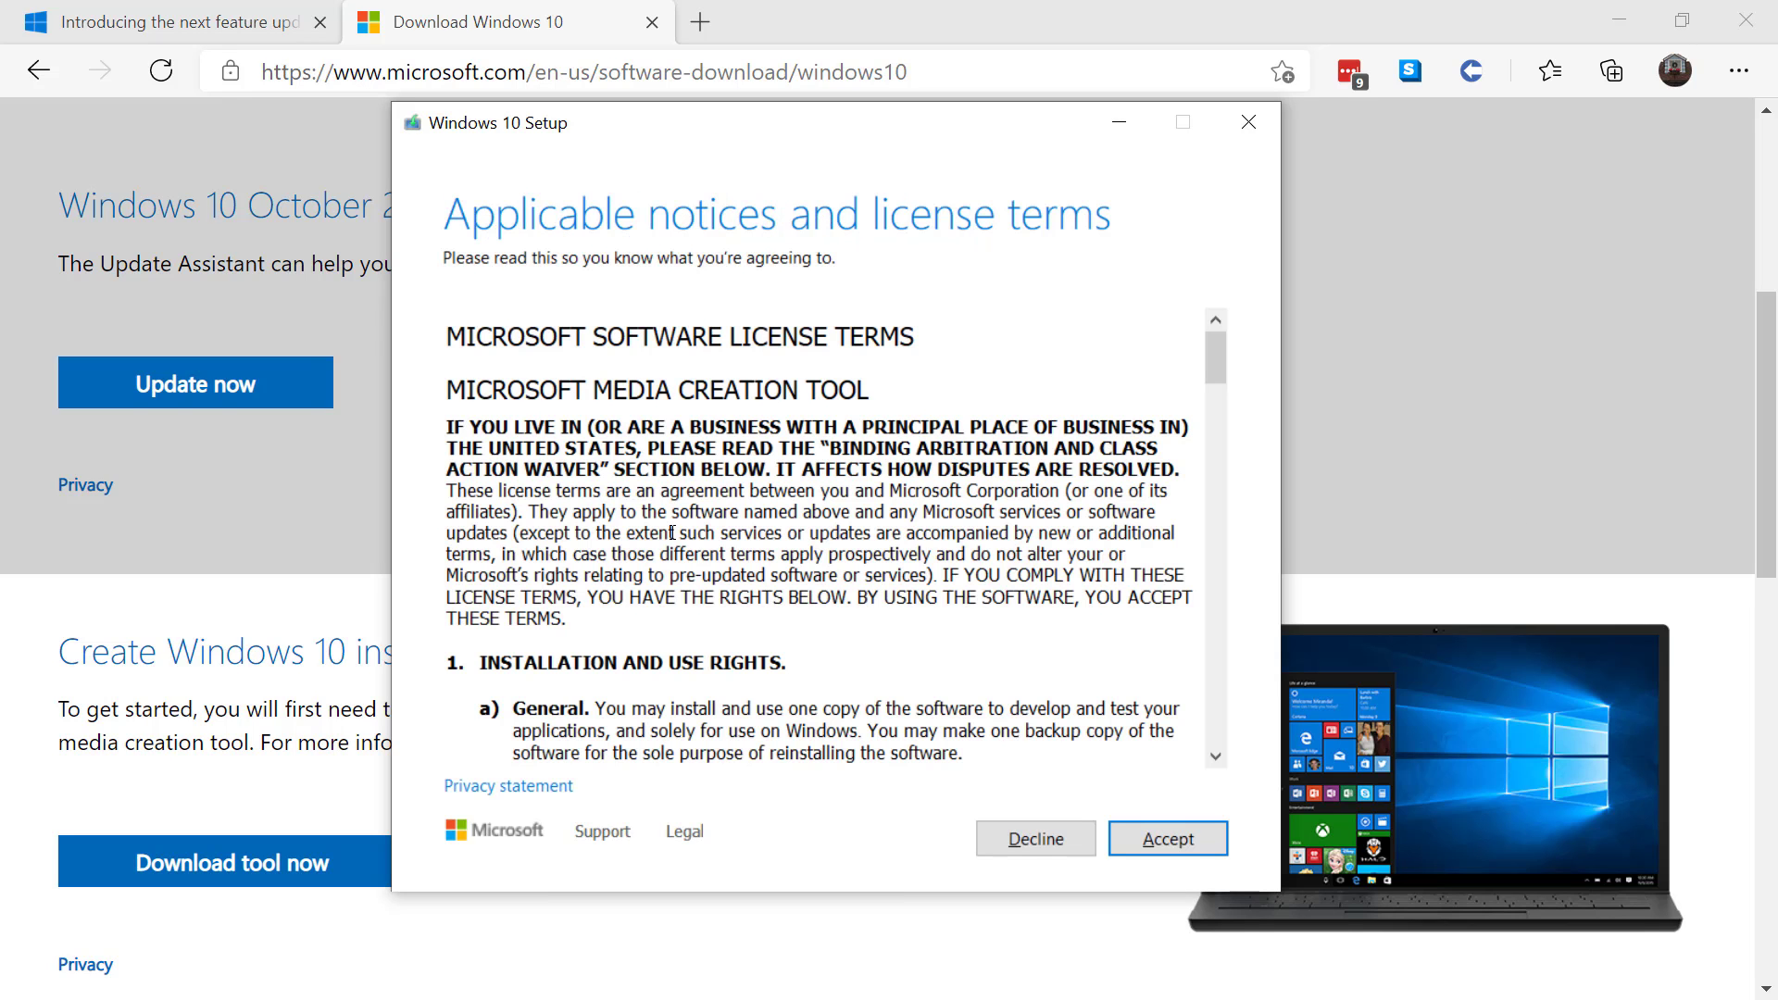
Step: Accept the license terms and choose to create installation media for another PC
left_click(1187, 844)
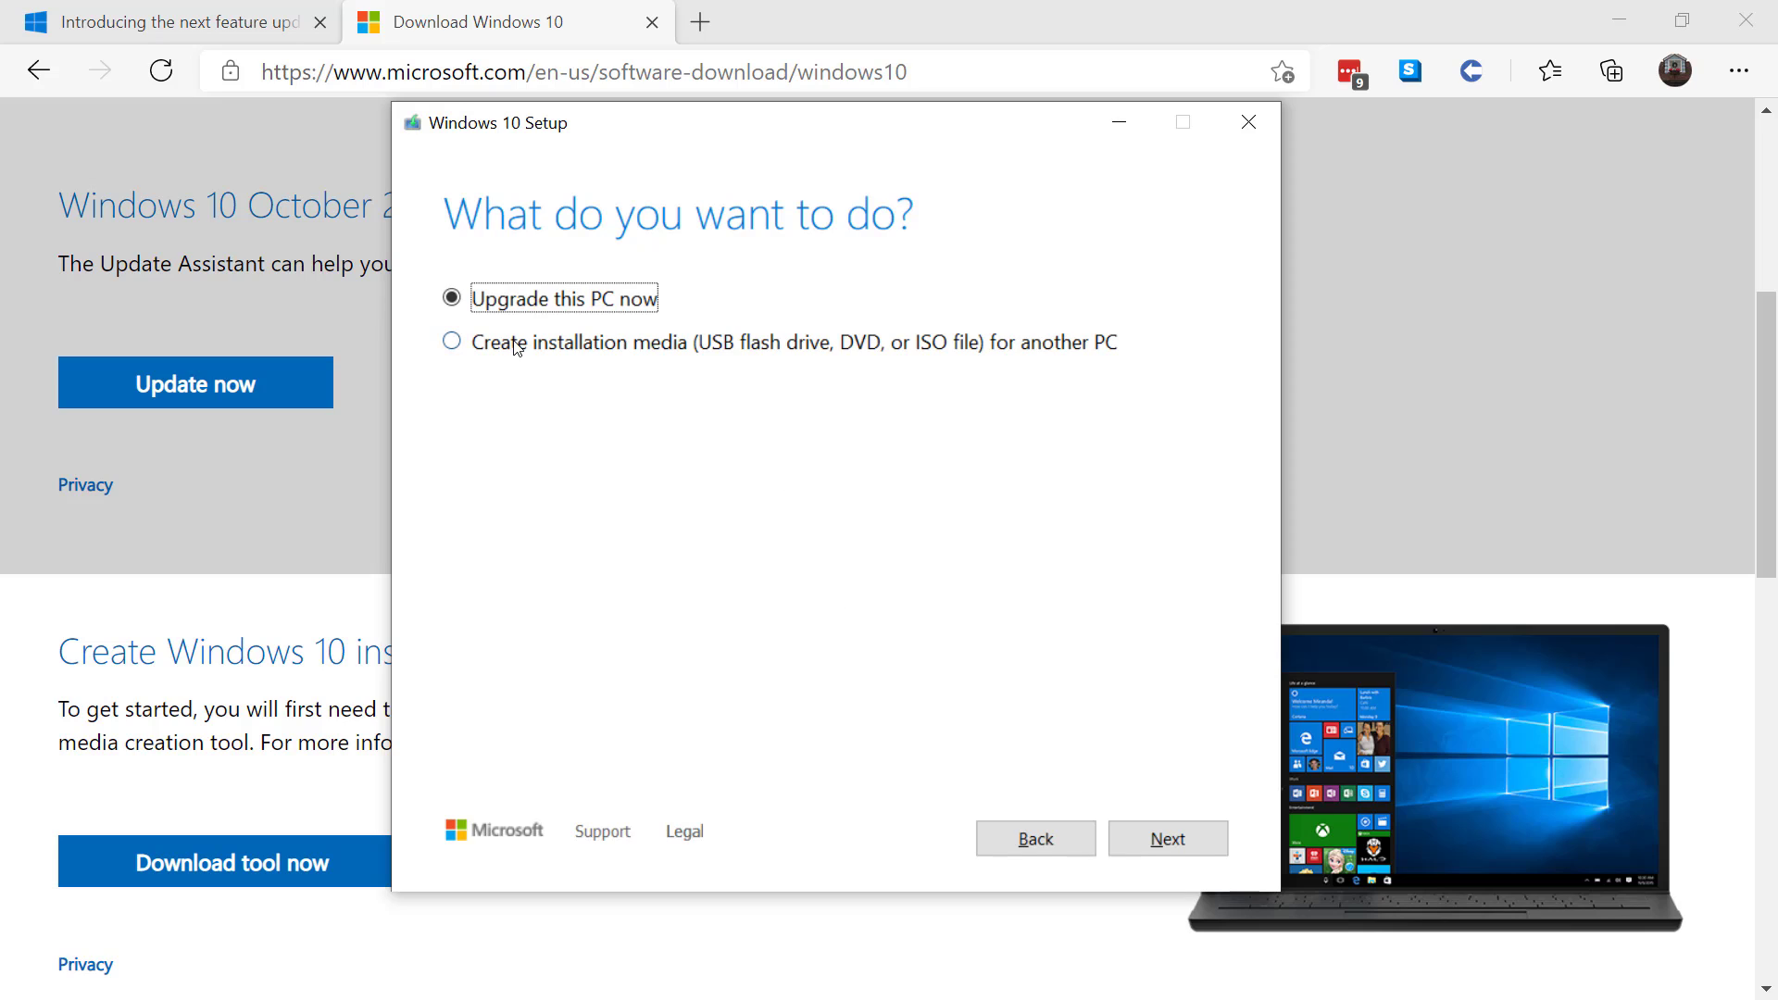
left_click(454, 345)
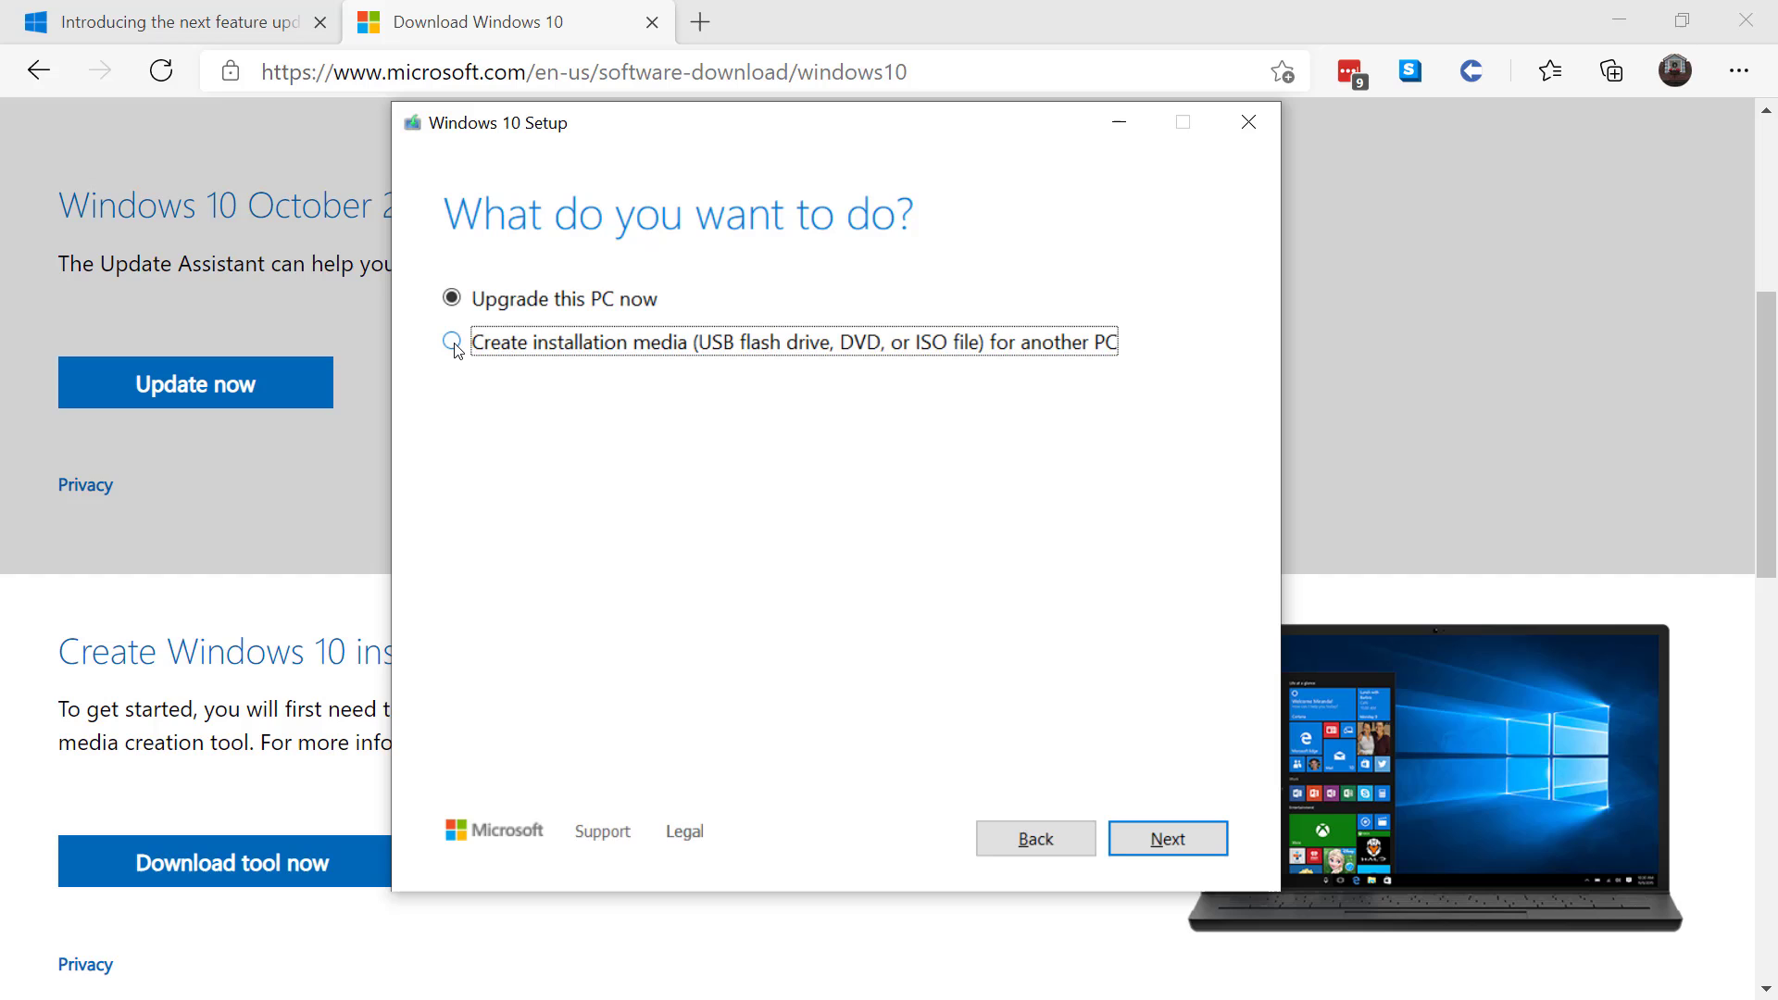
left_click(1157, 847)
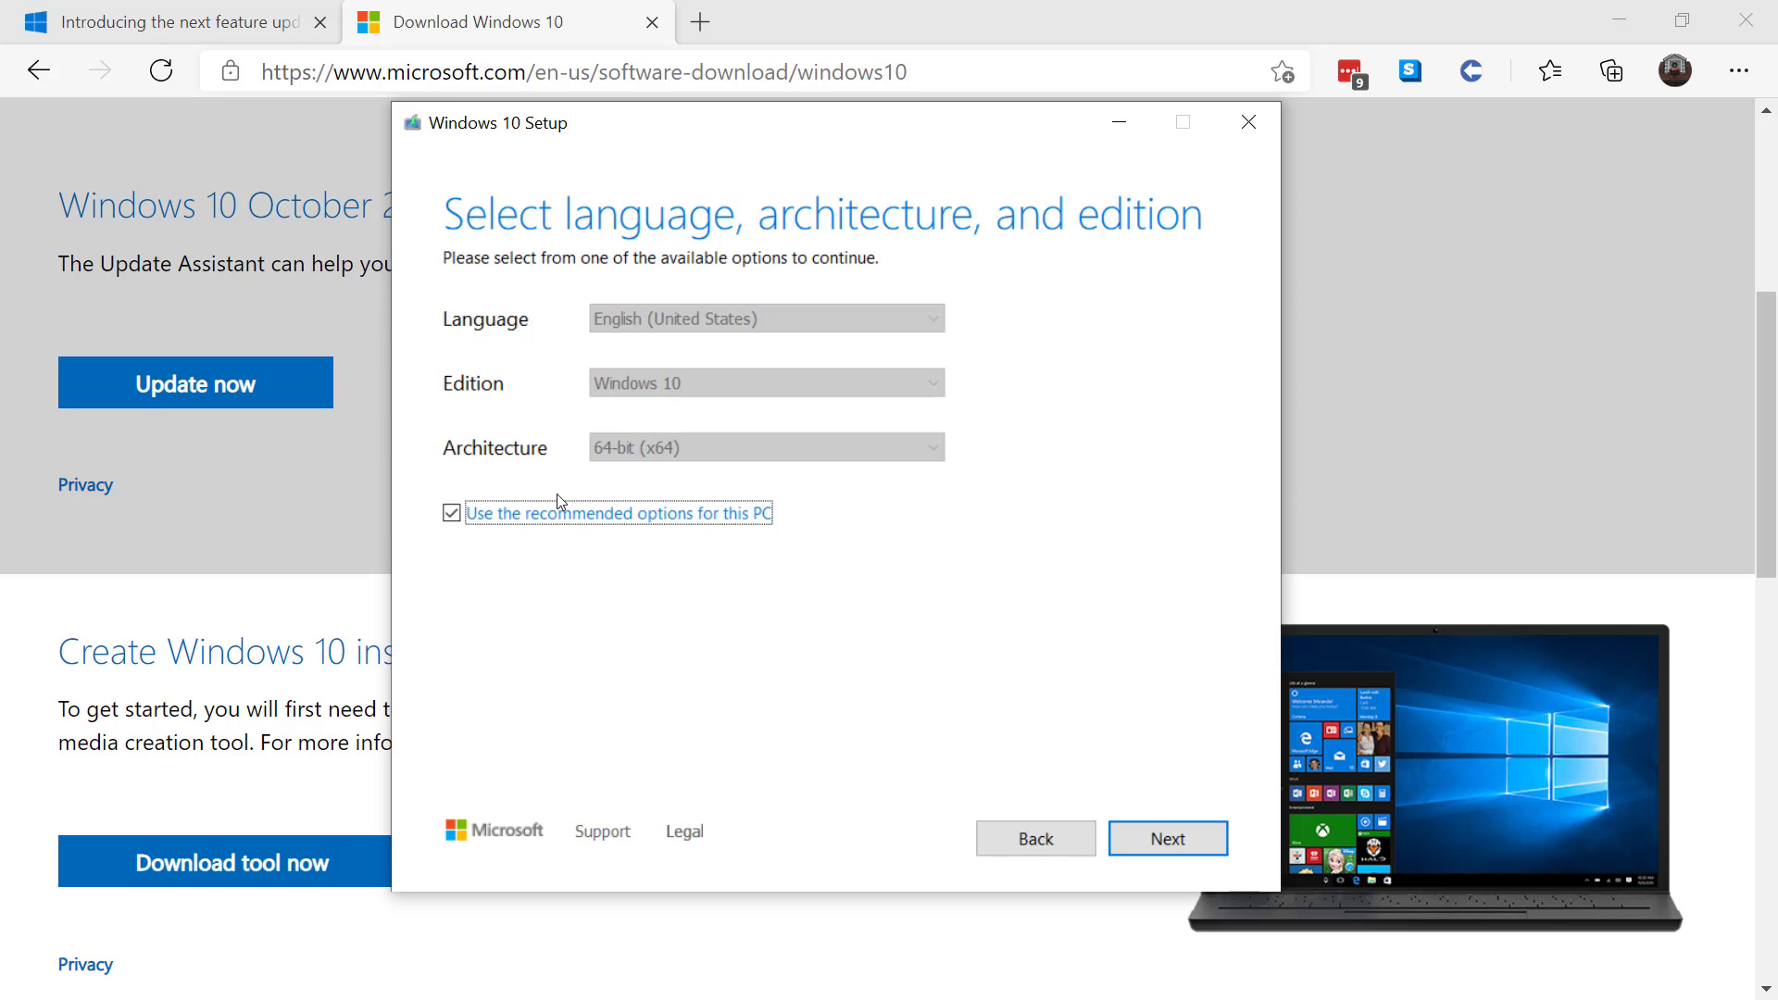
Step: Keep English (United States), Windows 10 and the 64-bit (x64) architecture, then continue
left_click(452, 514)
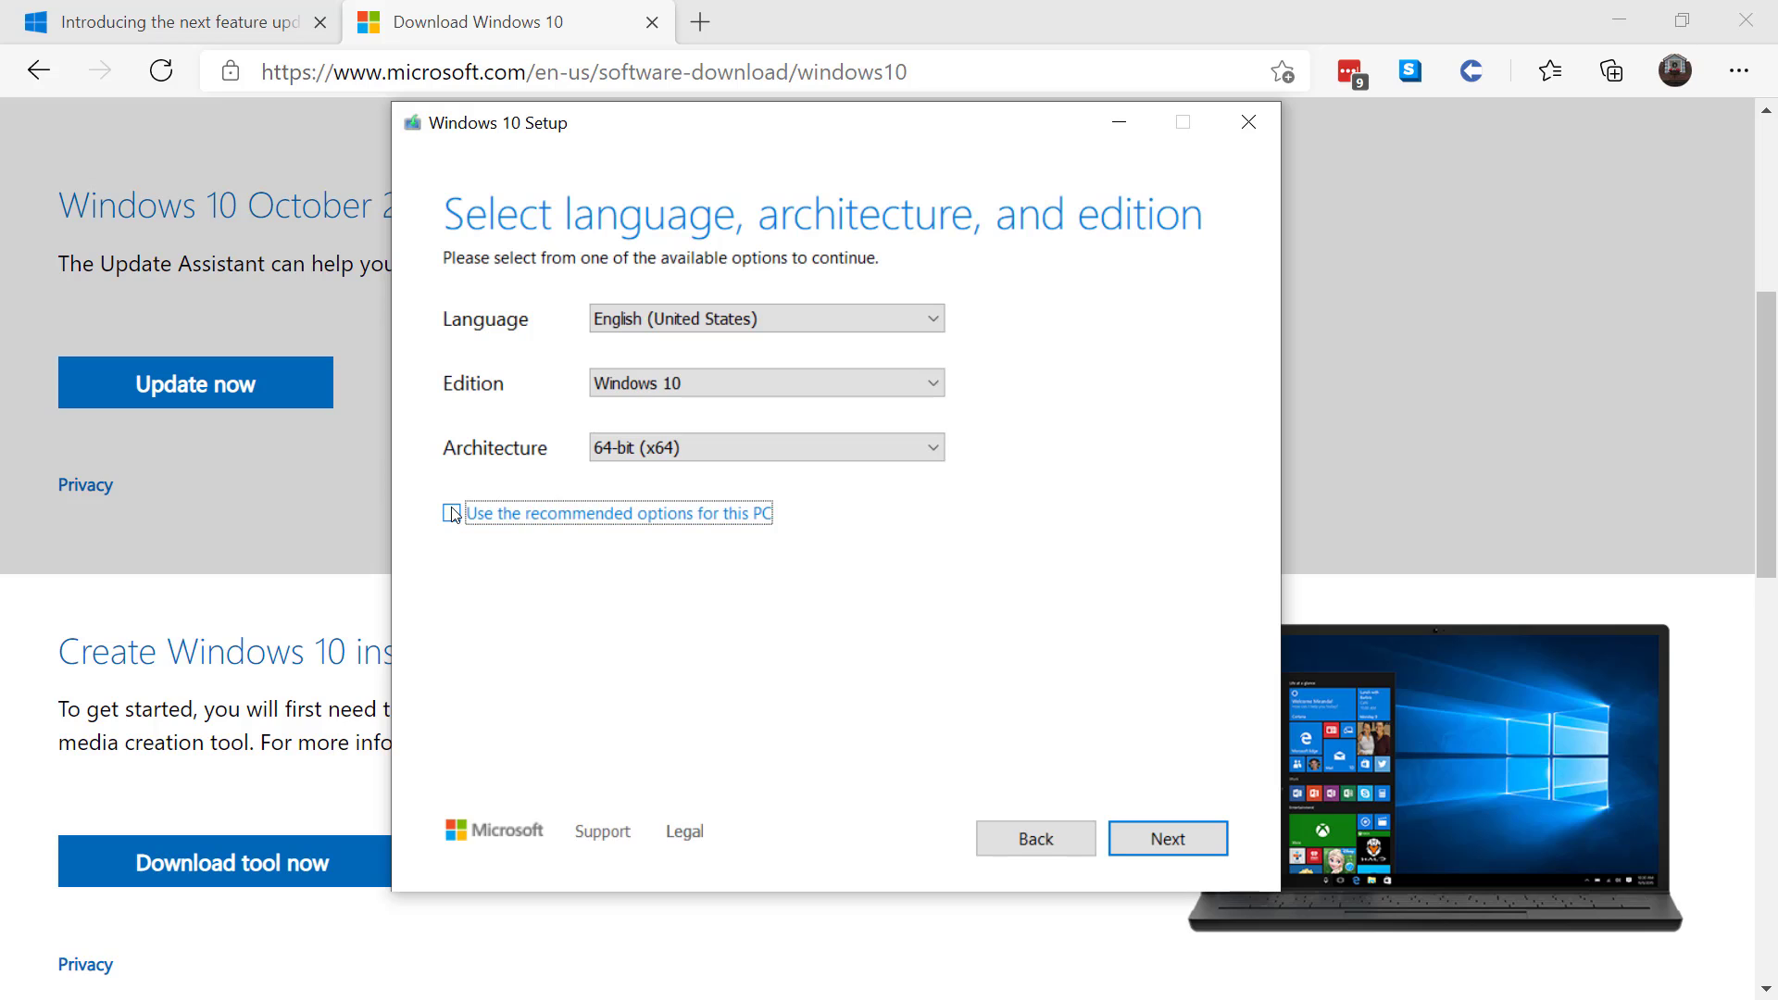
left_click(700, 450)
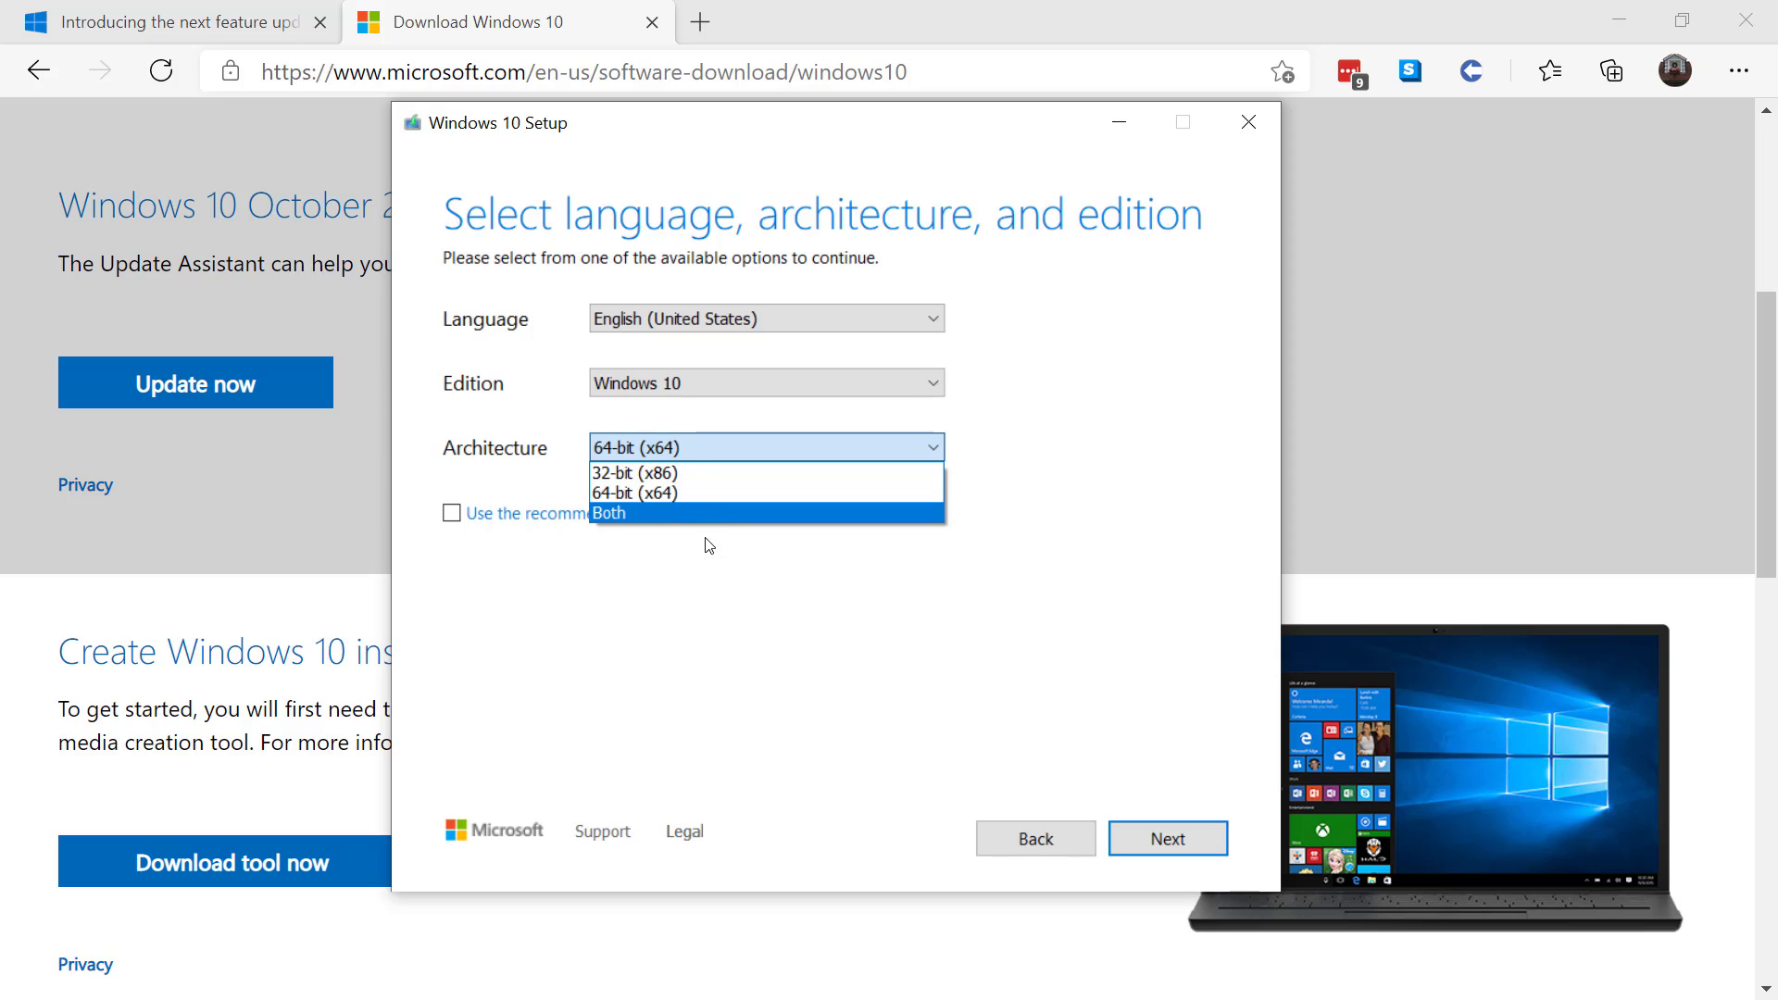
left_click(622, 494)
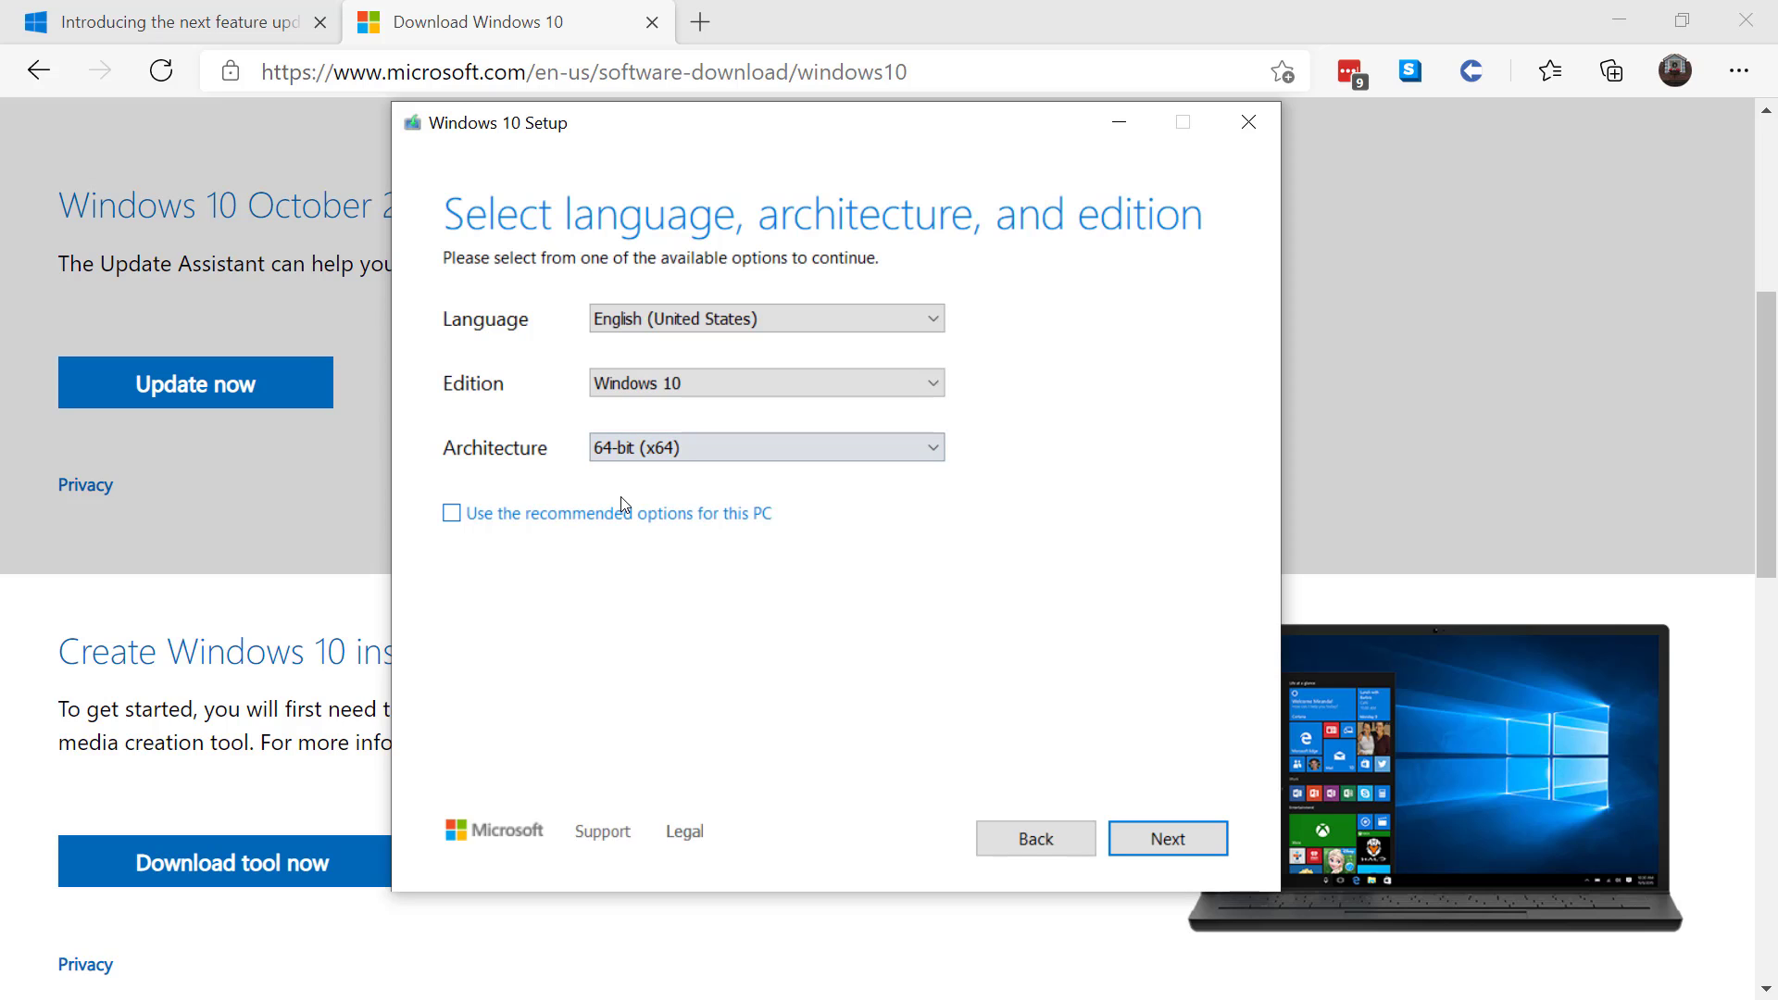
left_click(1196, 843)
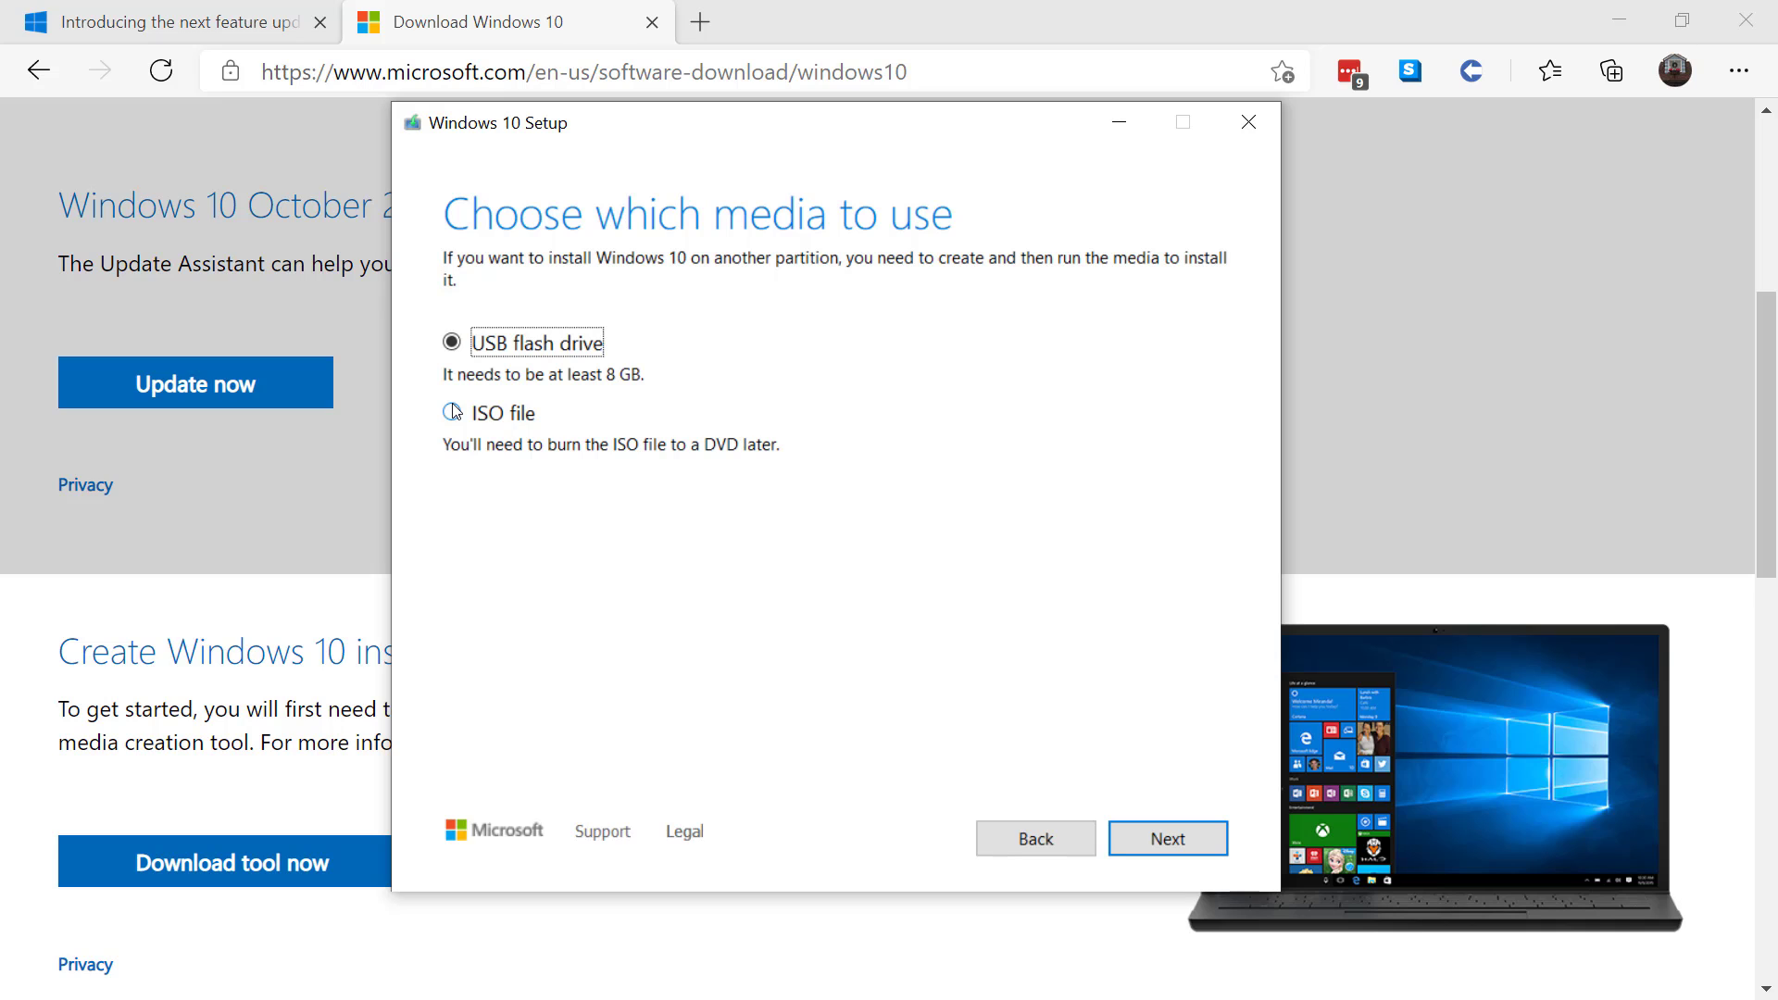
Step: Choose ISO file and save it as Windows.iso on the Elements (D:) drive
left_click(453, 413)
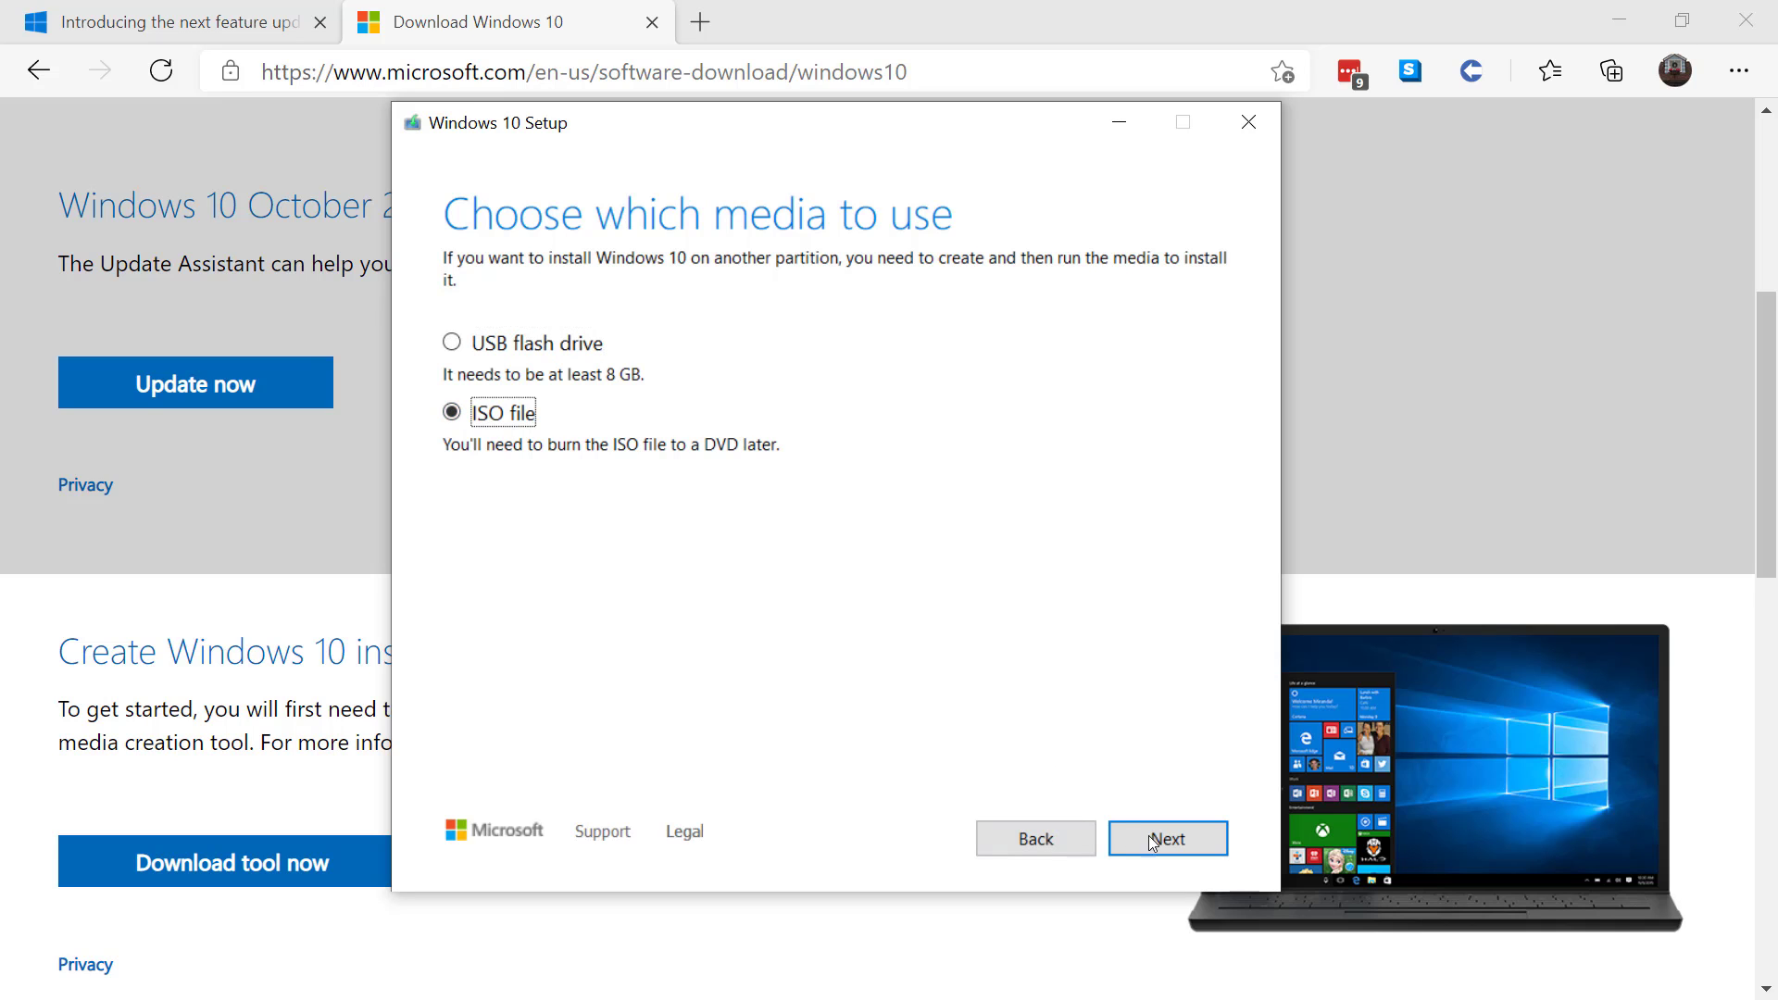
left_click(1178, 841)
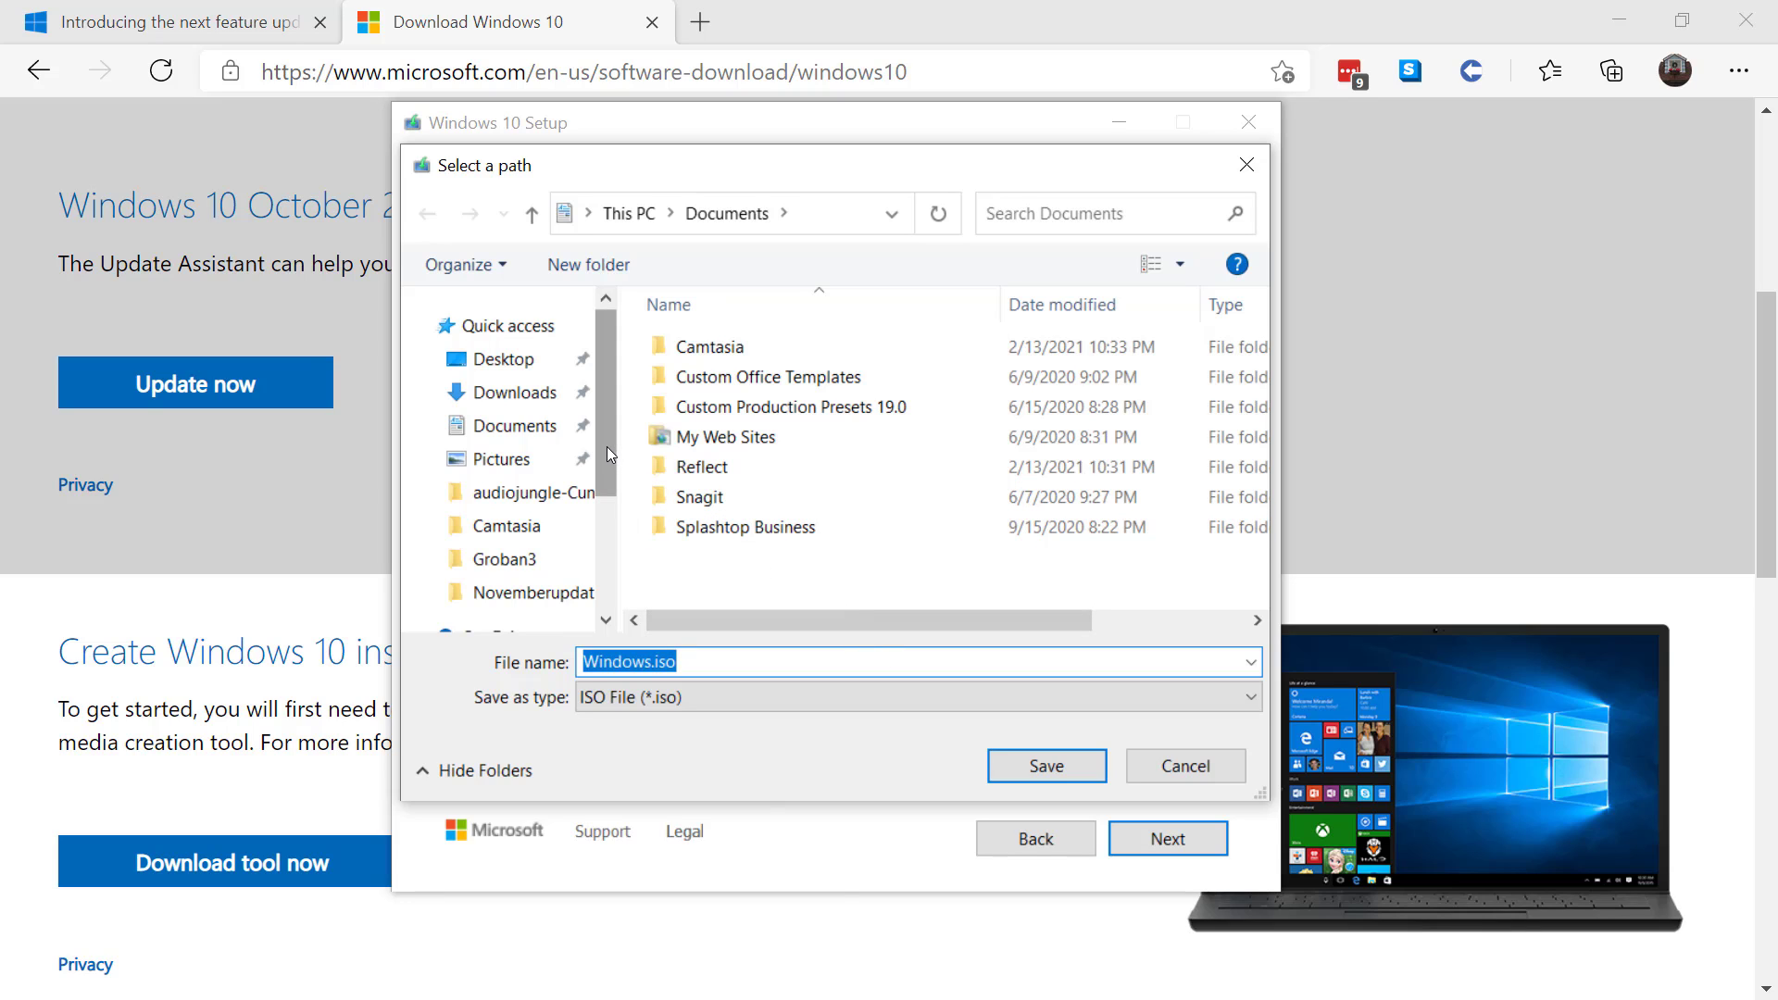
left_click_drag(607, 446, 614, 575)
left_click(508, 504)
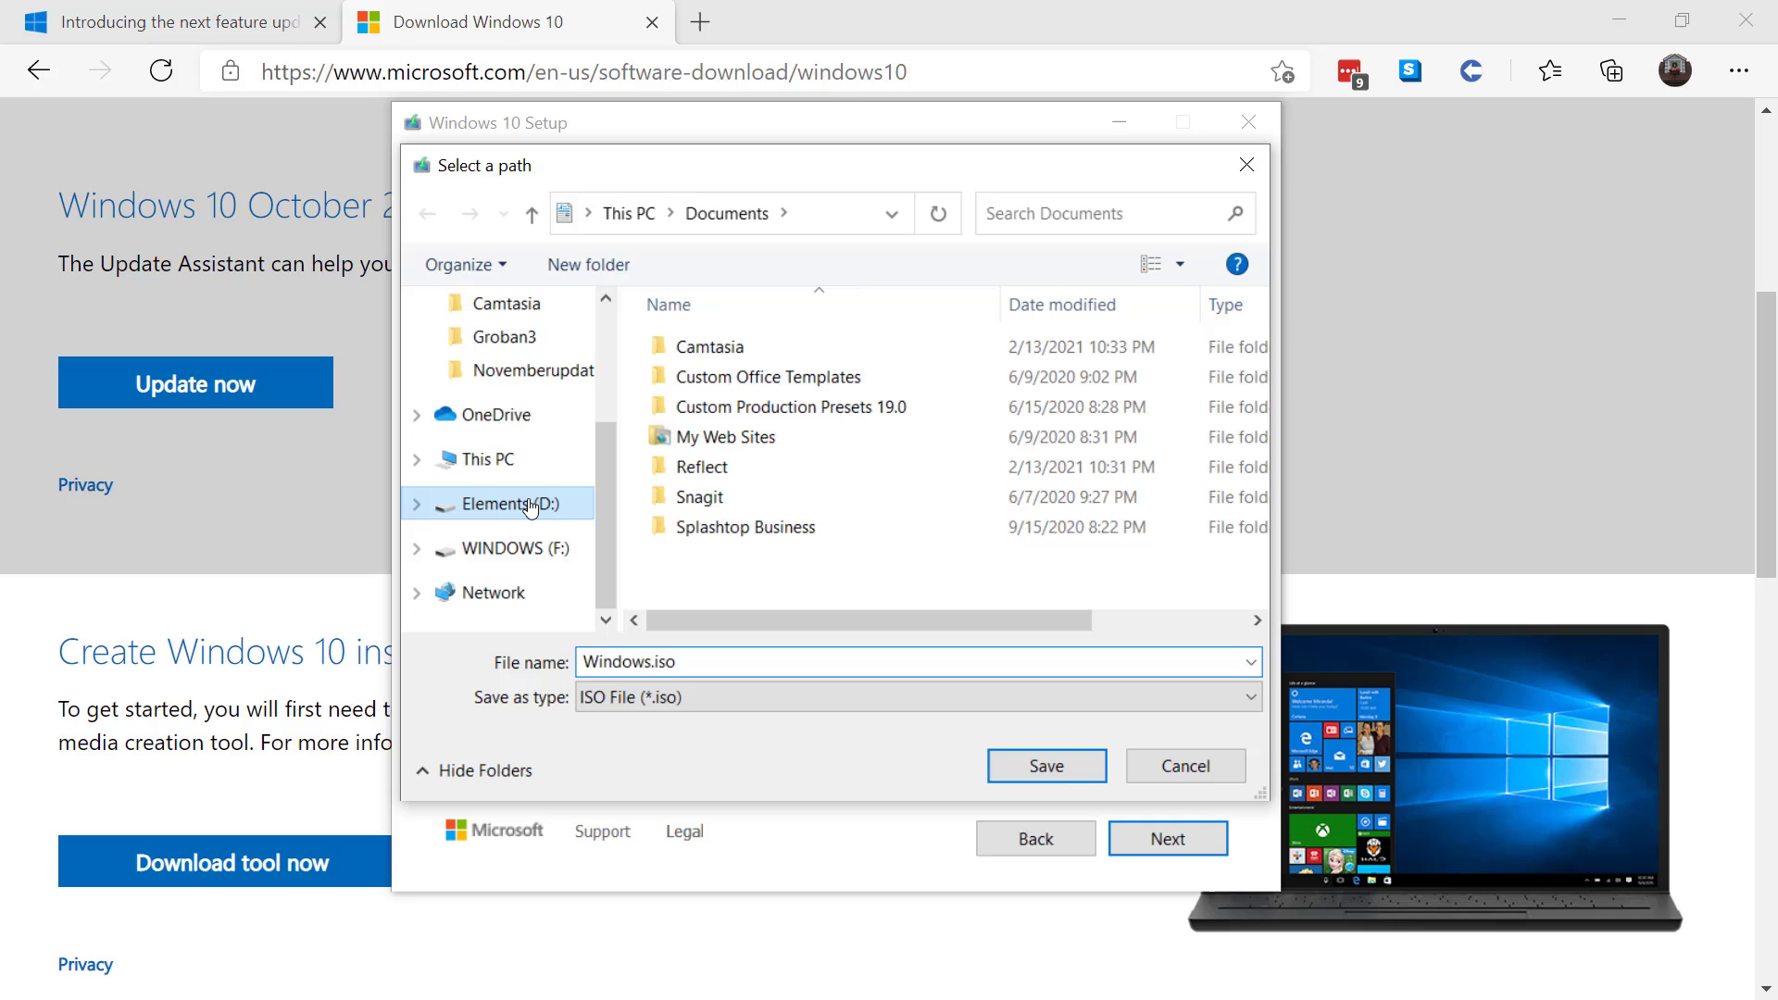
left_click(1031, 771)
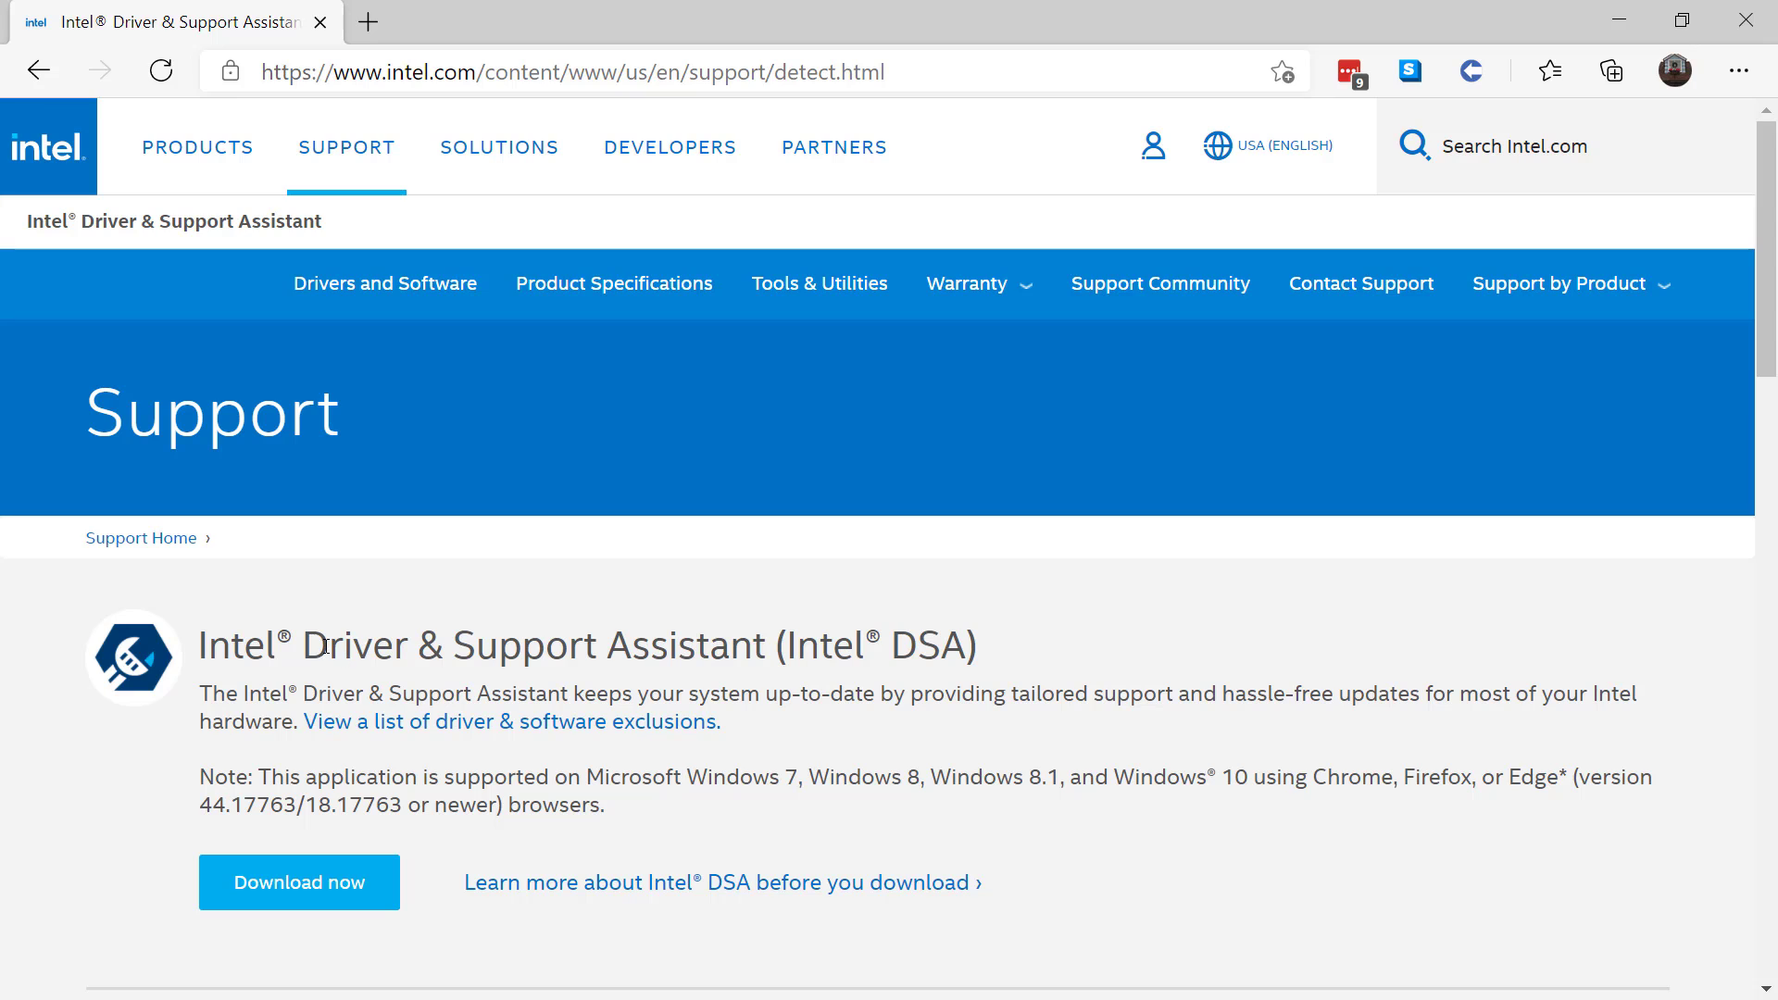
Step: Download the Intel Driver & Support Assistant installer and run it to its license agreement
left_click(336, 891)
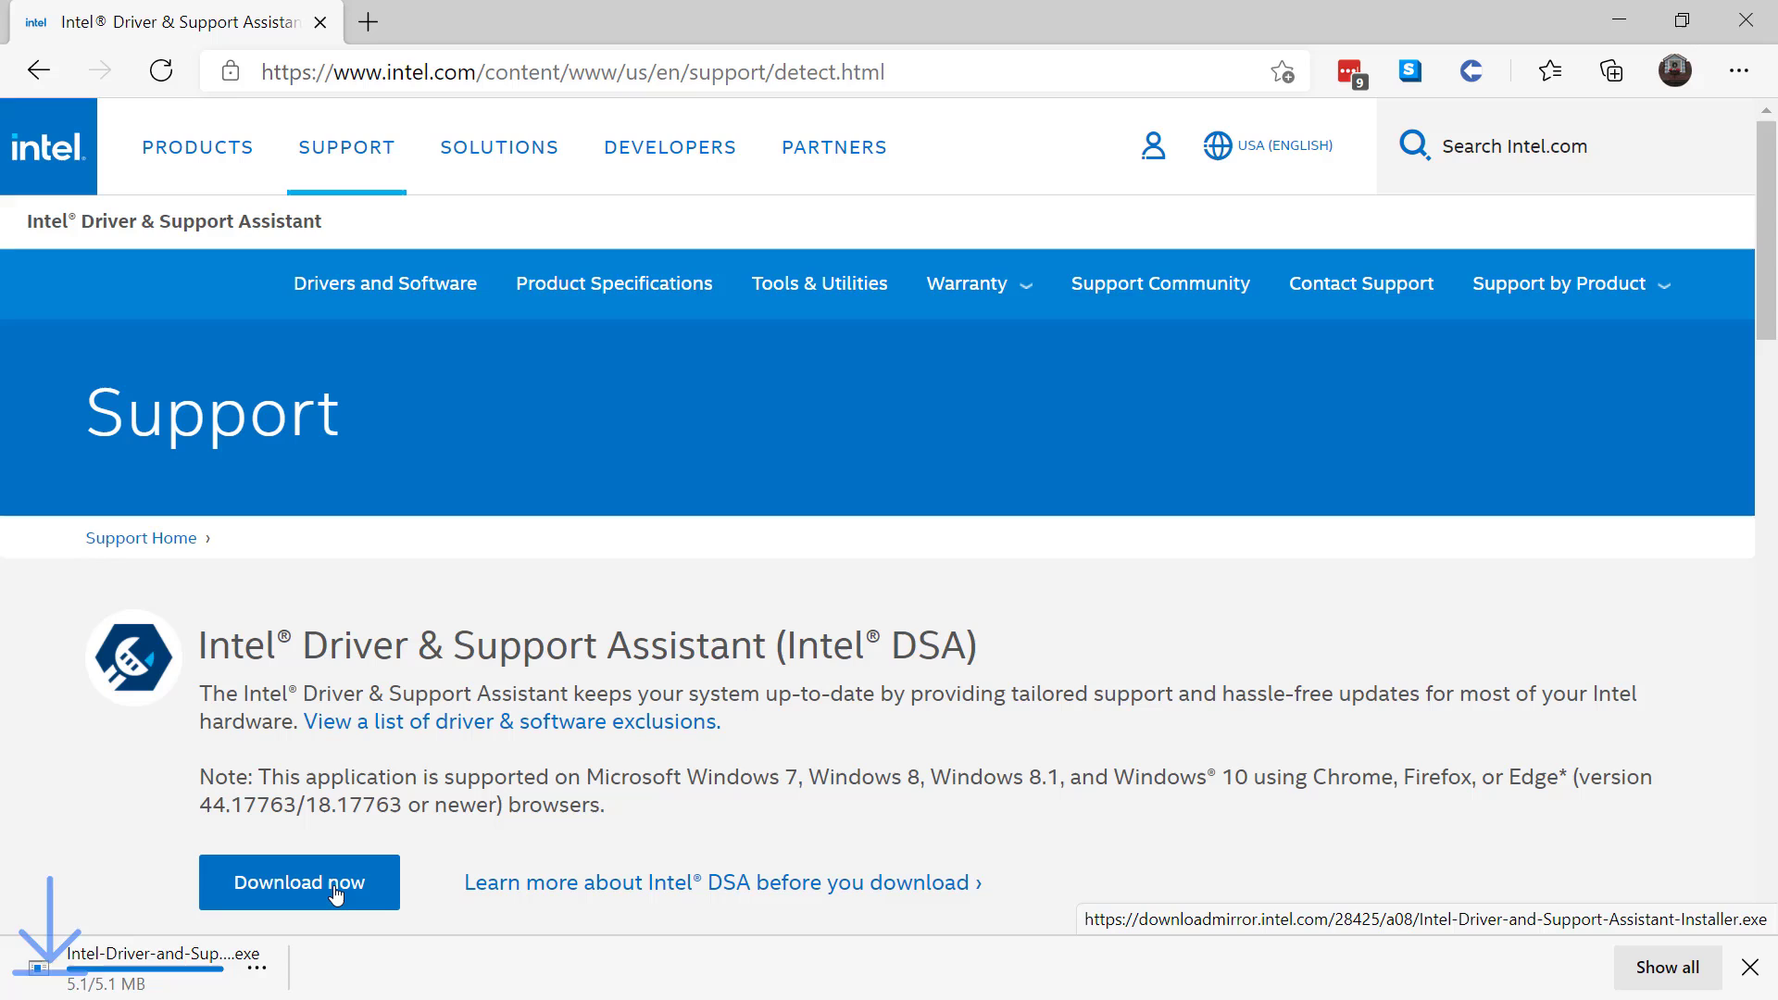
left_click(155, 971)
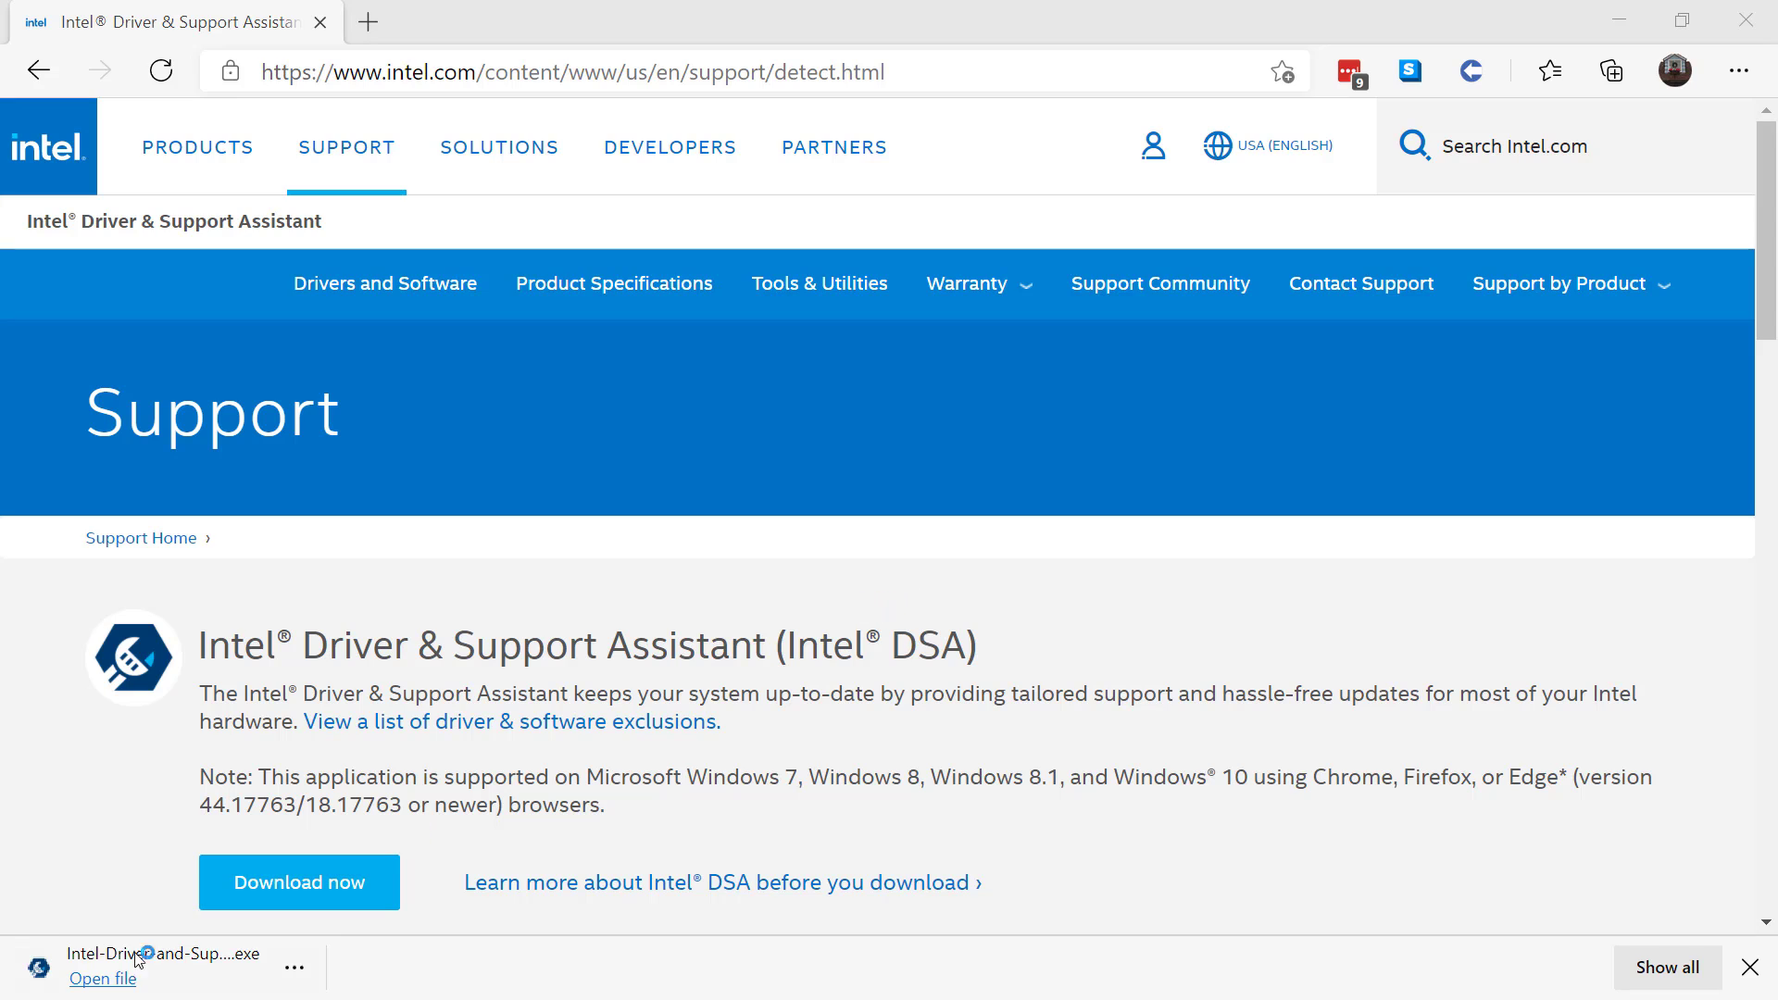
left_click(88, 980)
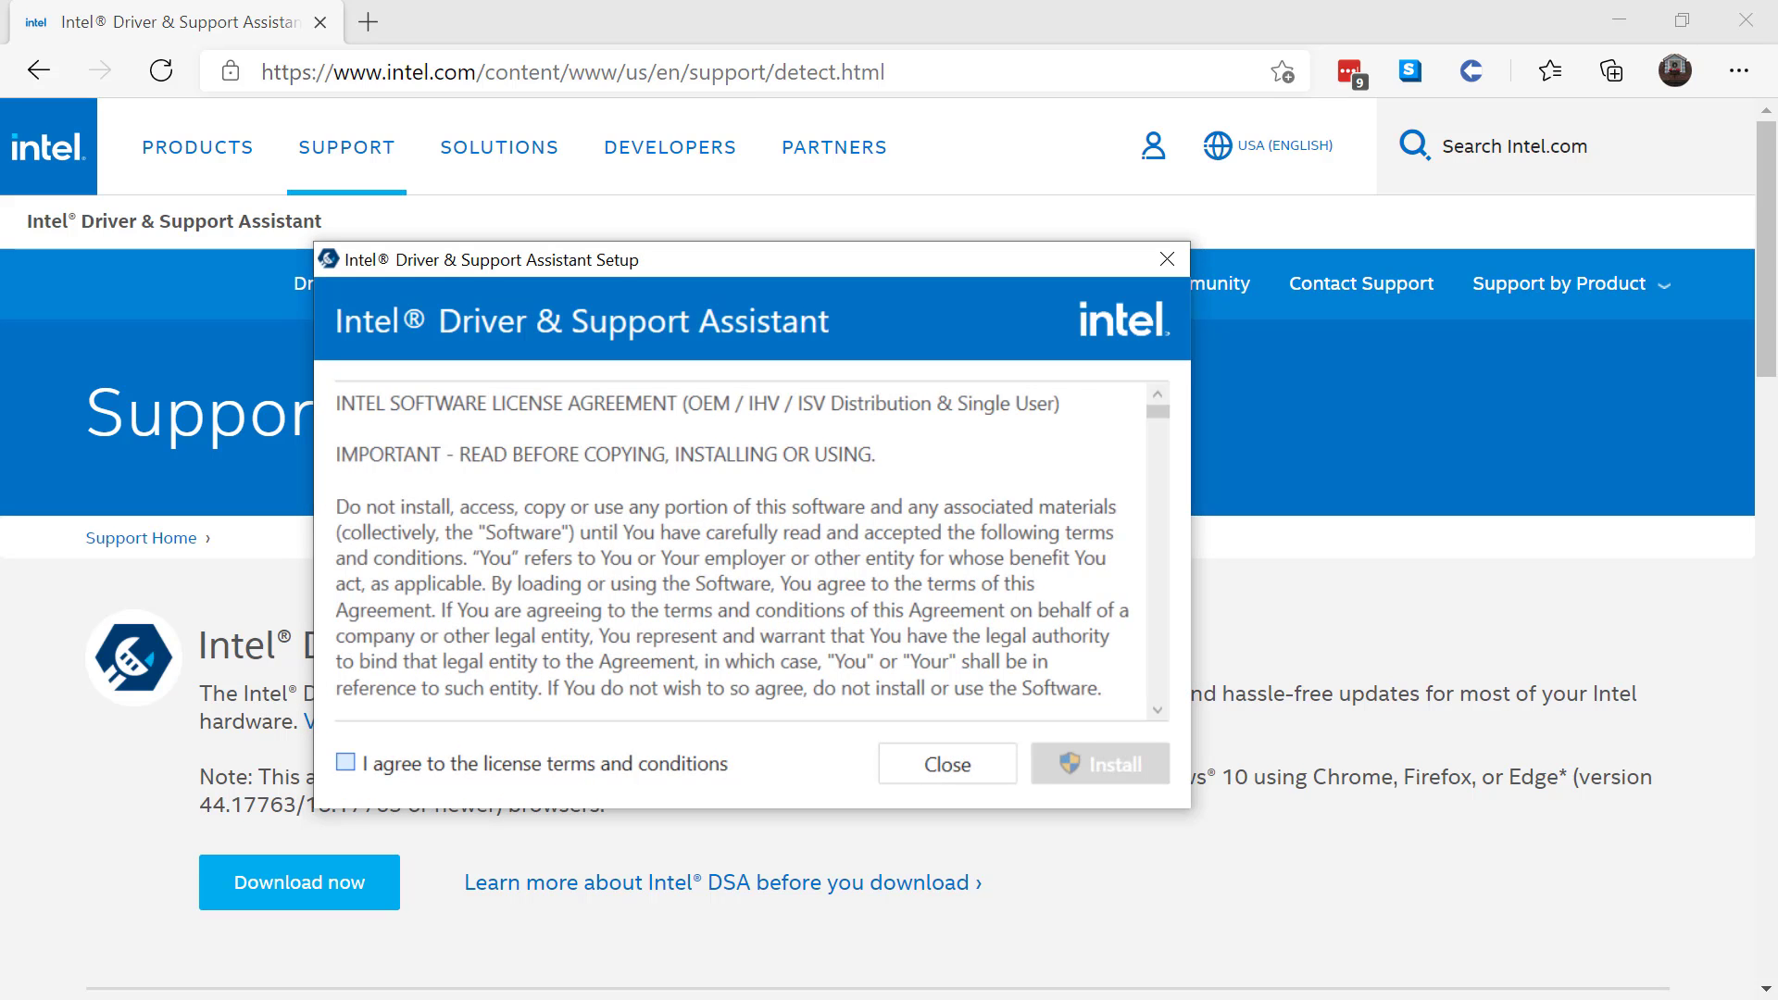
Step: Agree to the license, install with the Computing Improvement Program accepted, and launch the assistant
left_click(345, 762)
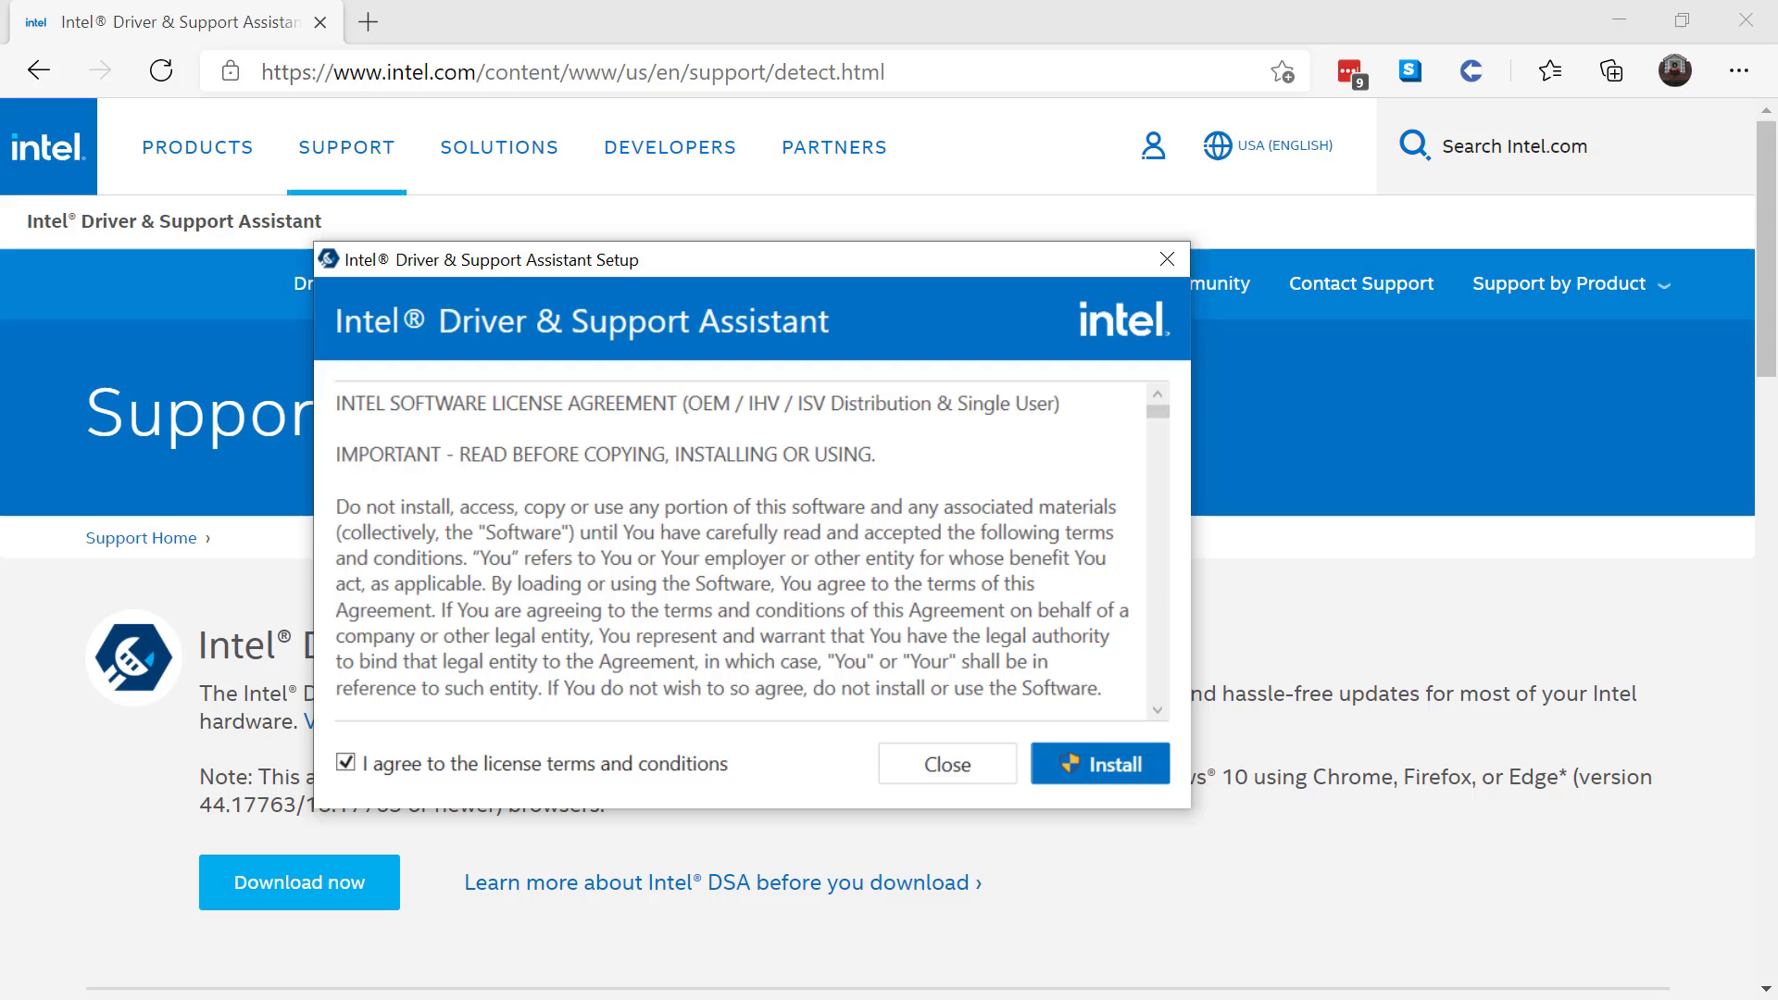
left_click(1098, 767)
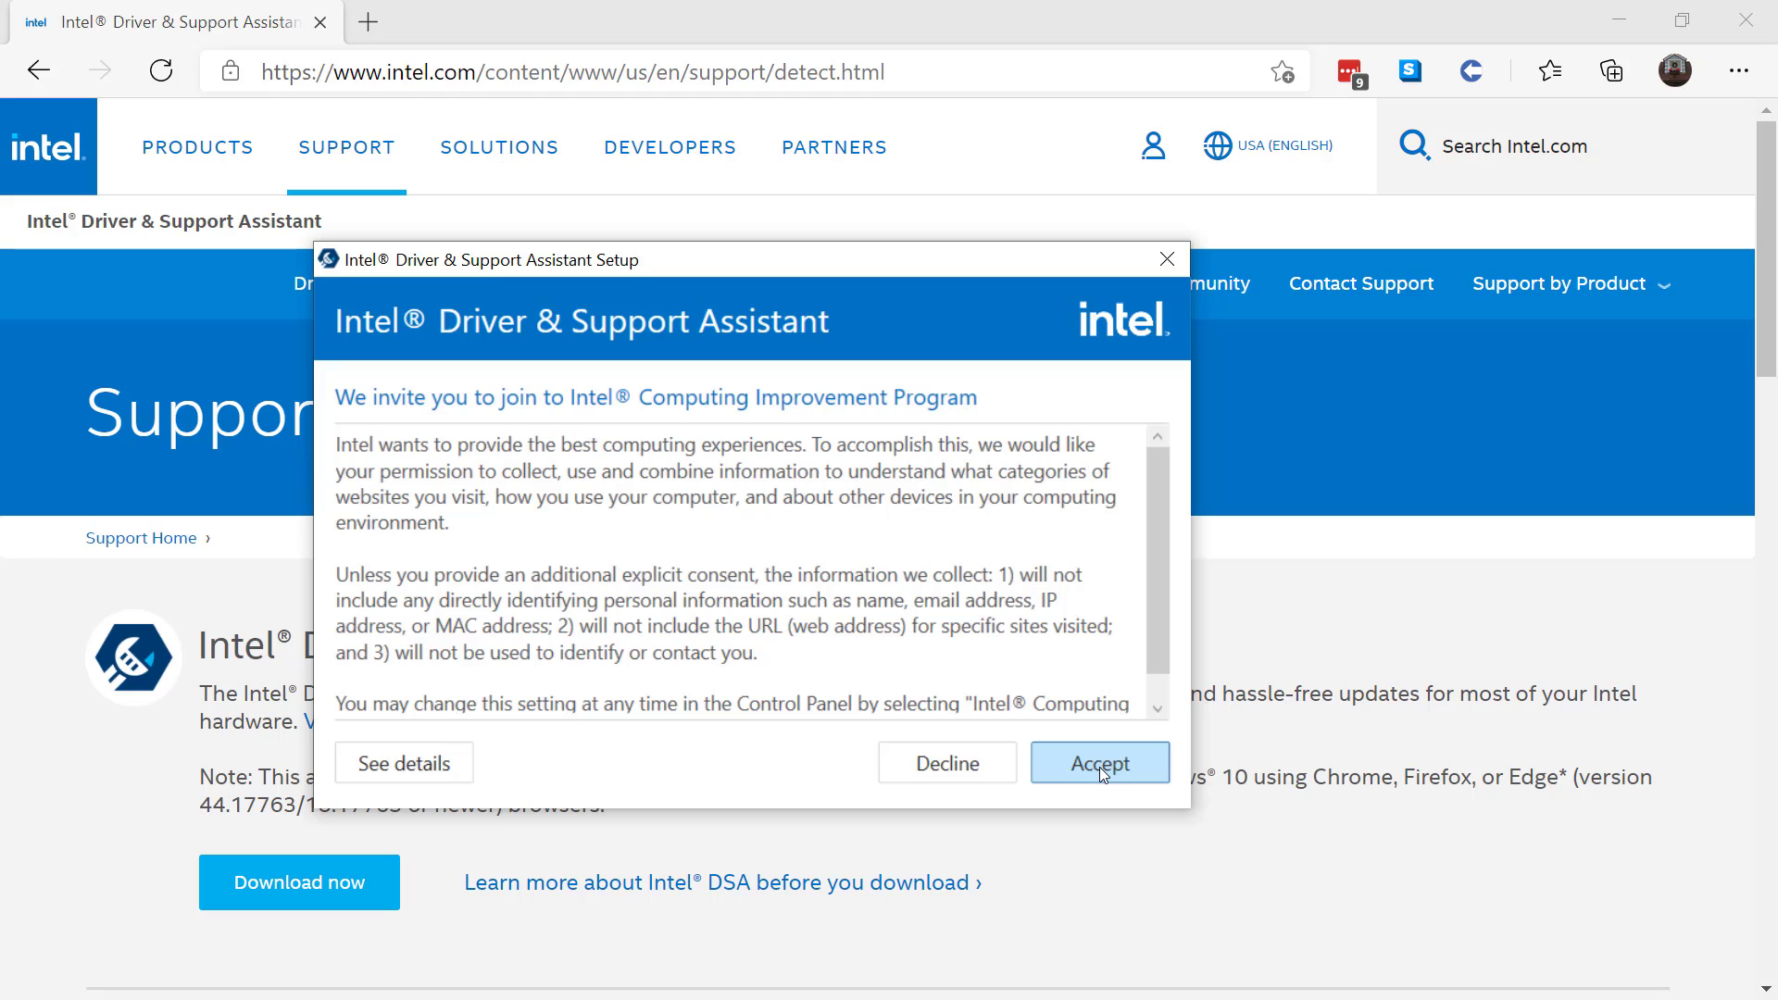
left_click(970, 768)
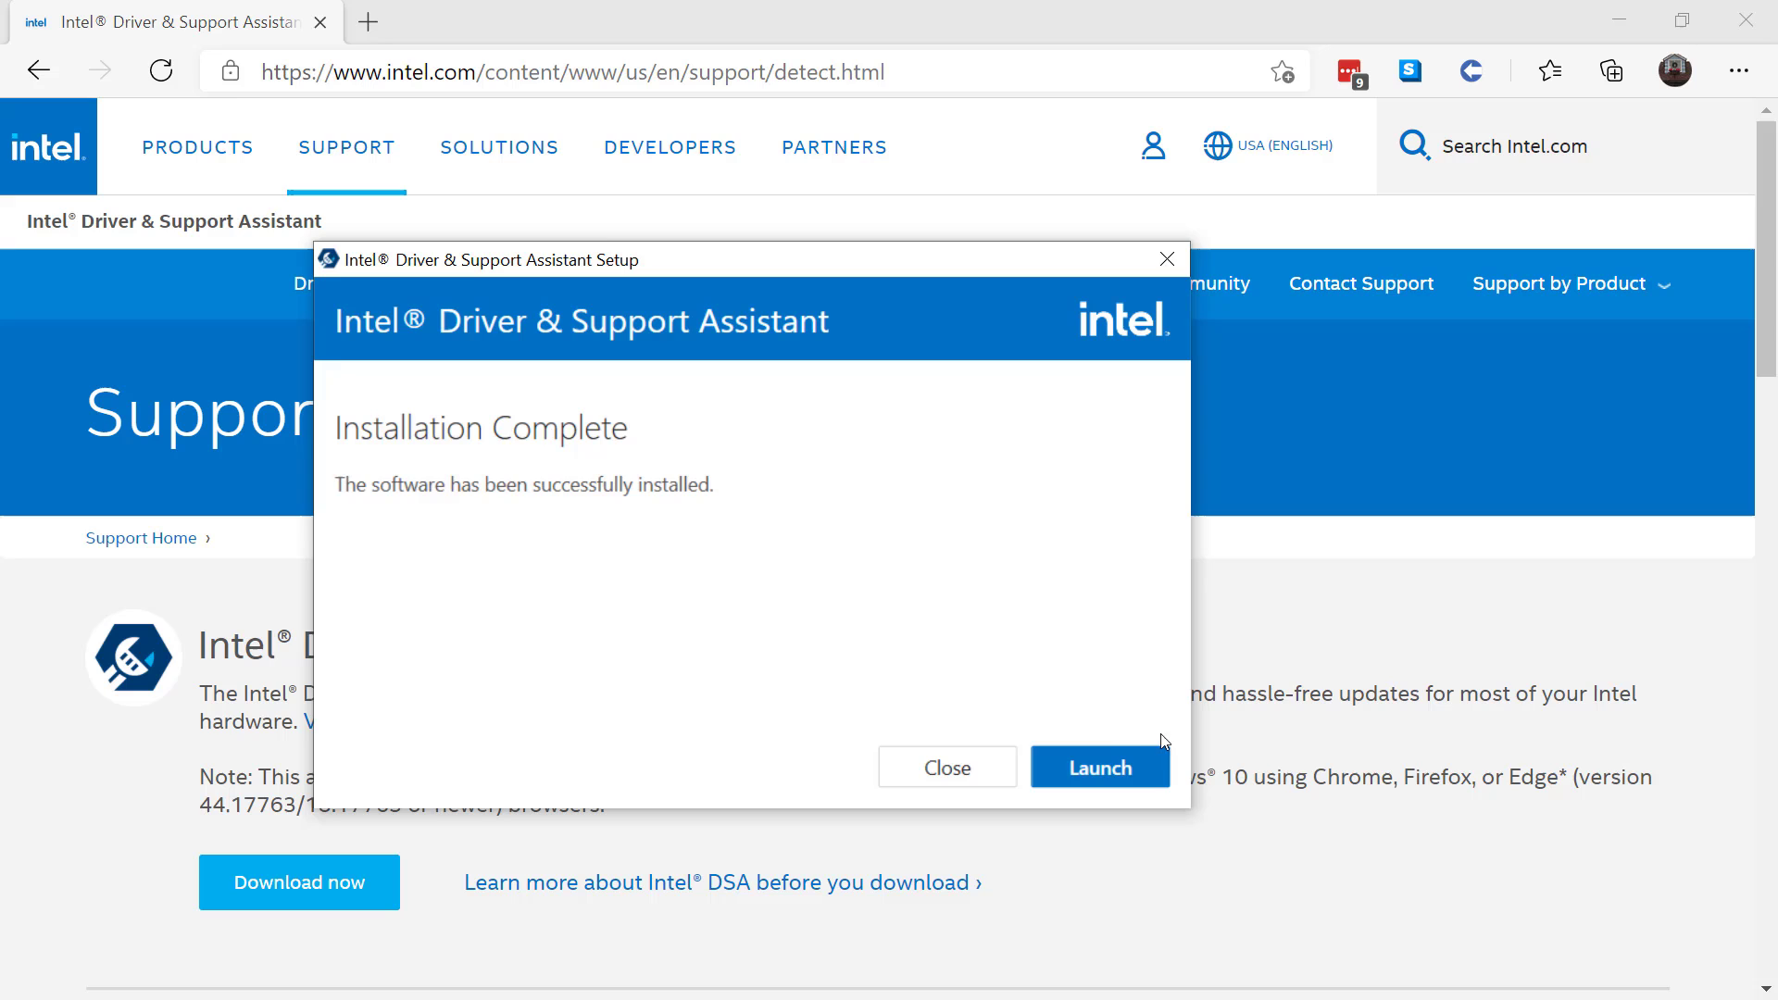
left_click(1113, 767)
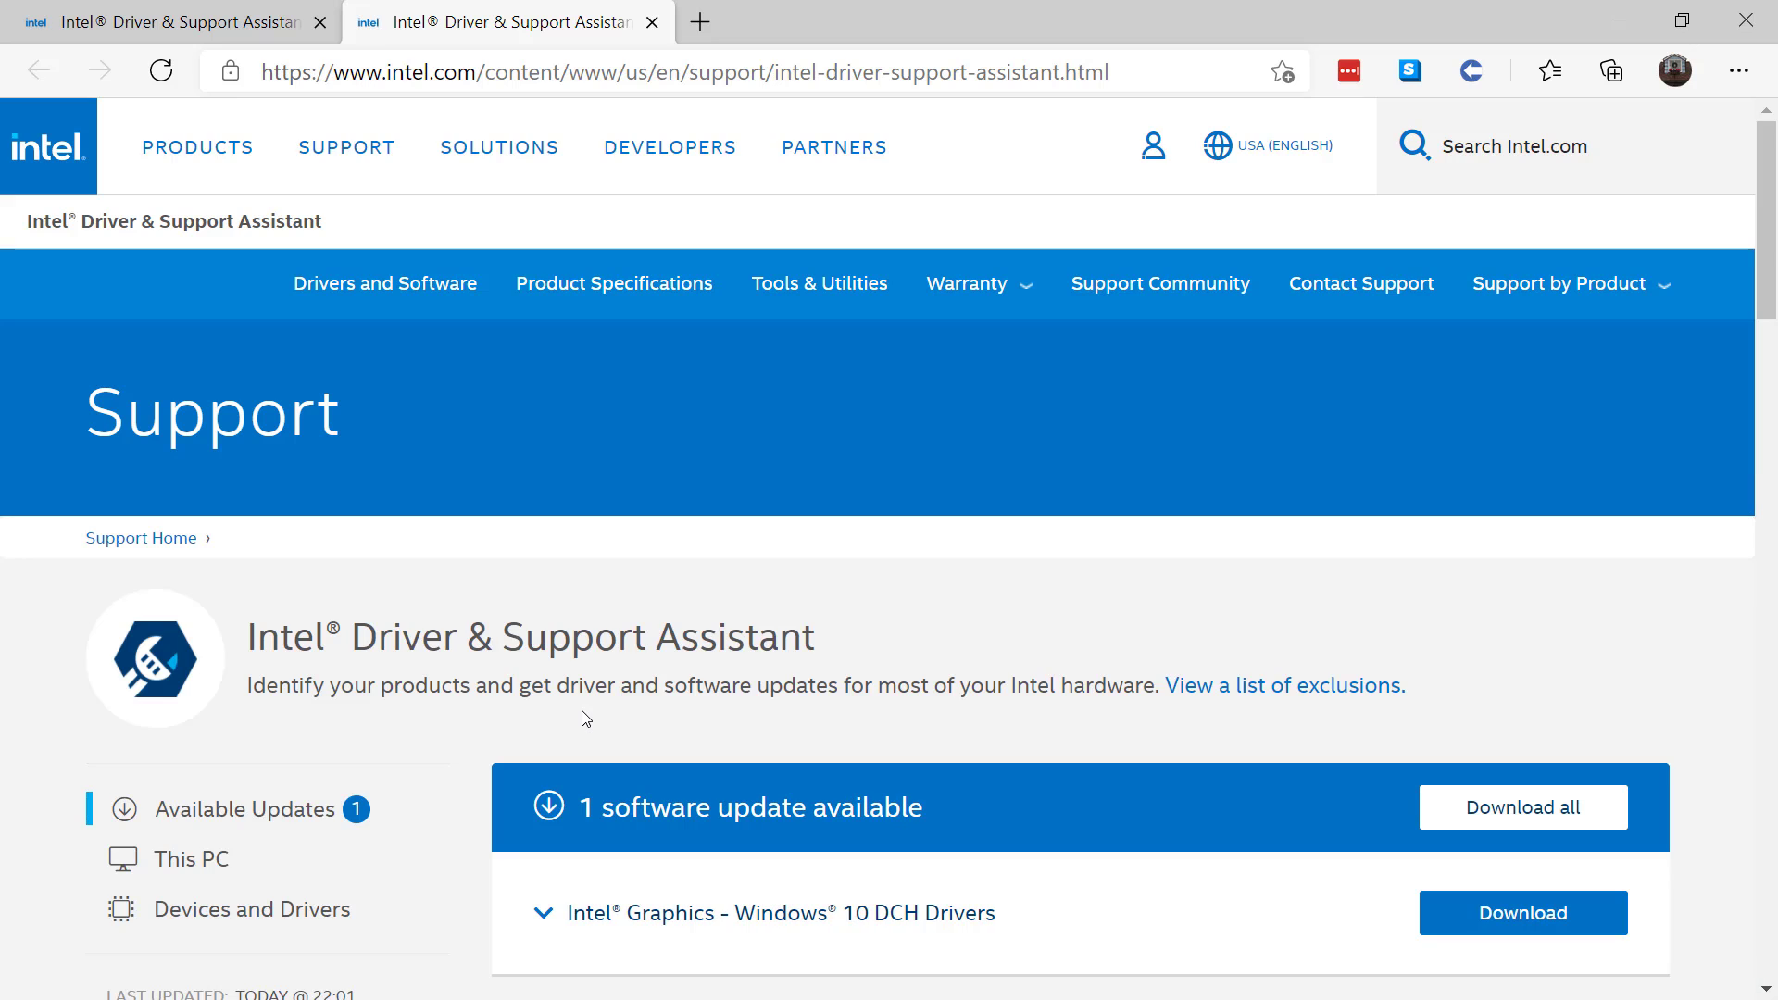
Step: Scroll the Intel DSA page to review the Intel Graphics driver update and ASUSTeK H170I-PLUS D3 details
scroll(962, 665, "down", 1)
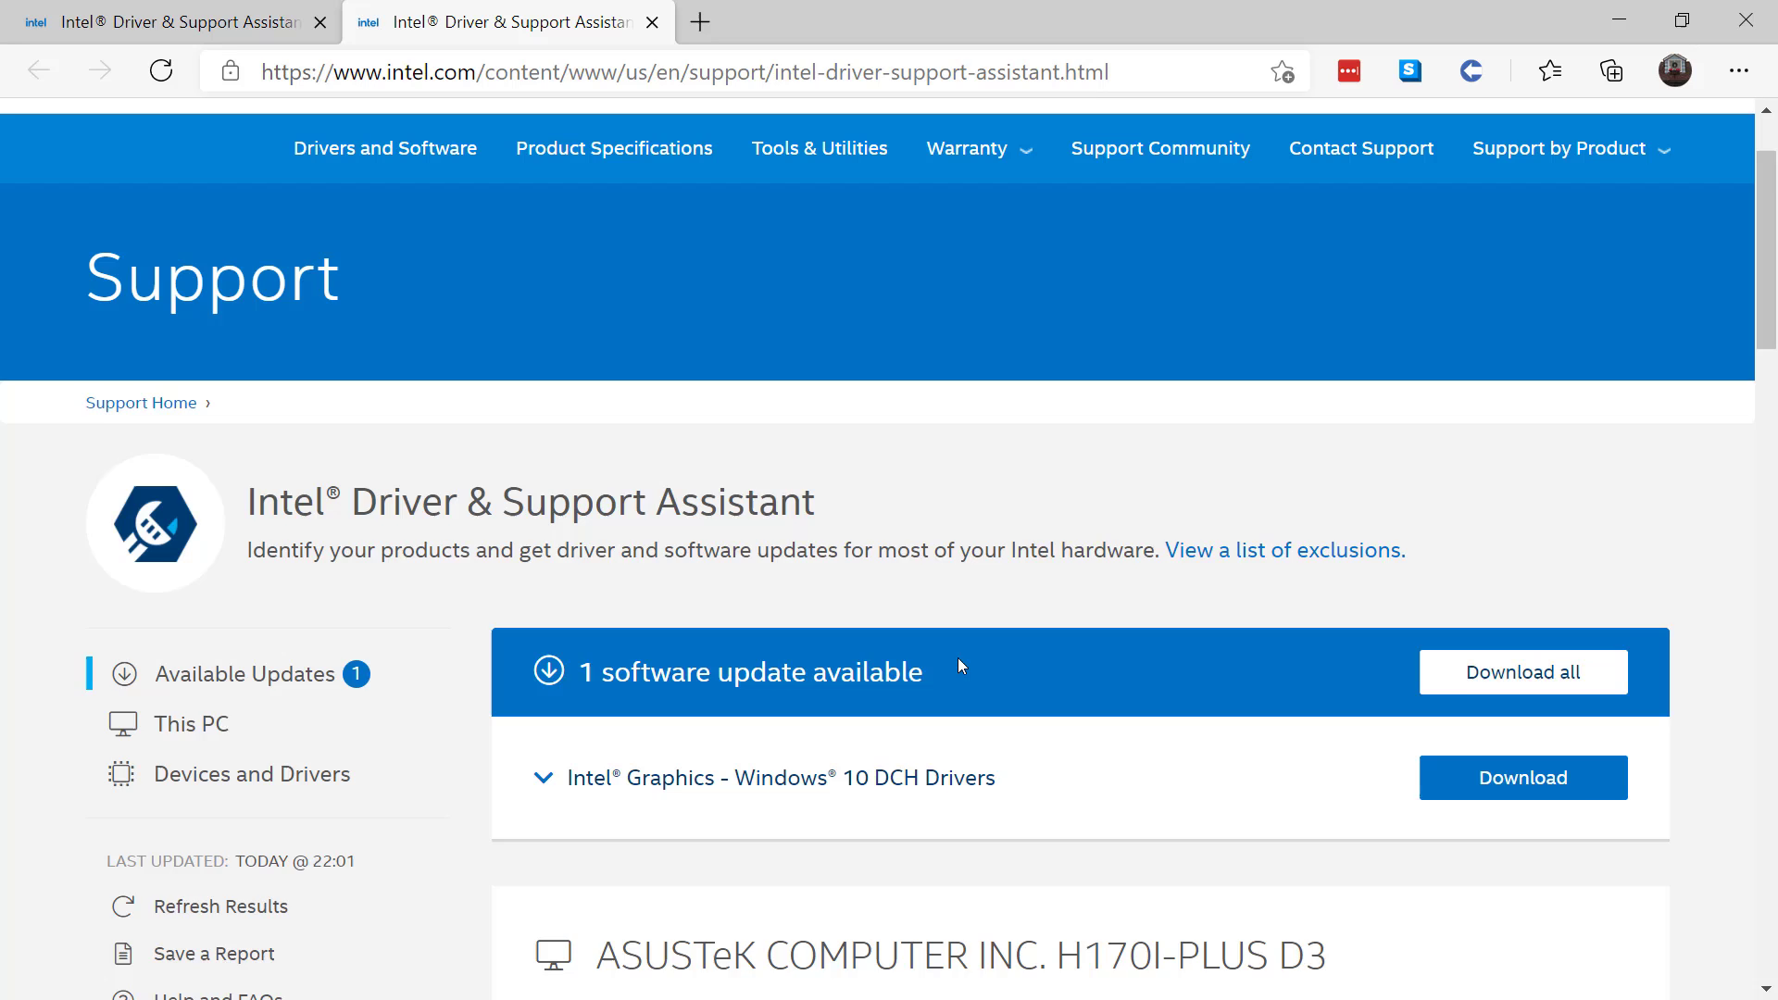
scroll(960, 663, "down", 2)
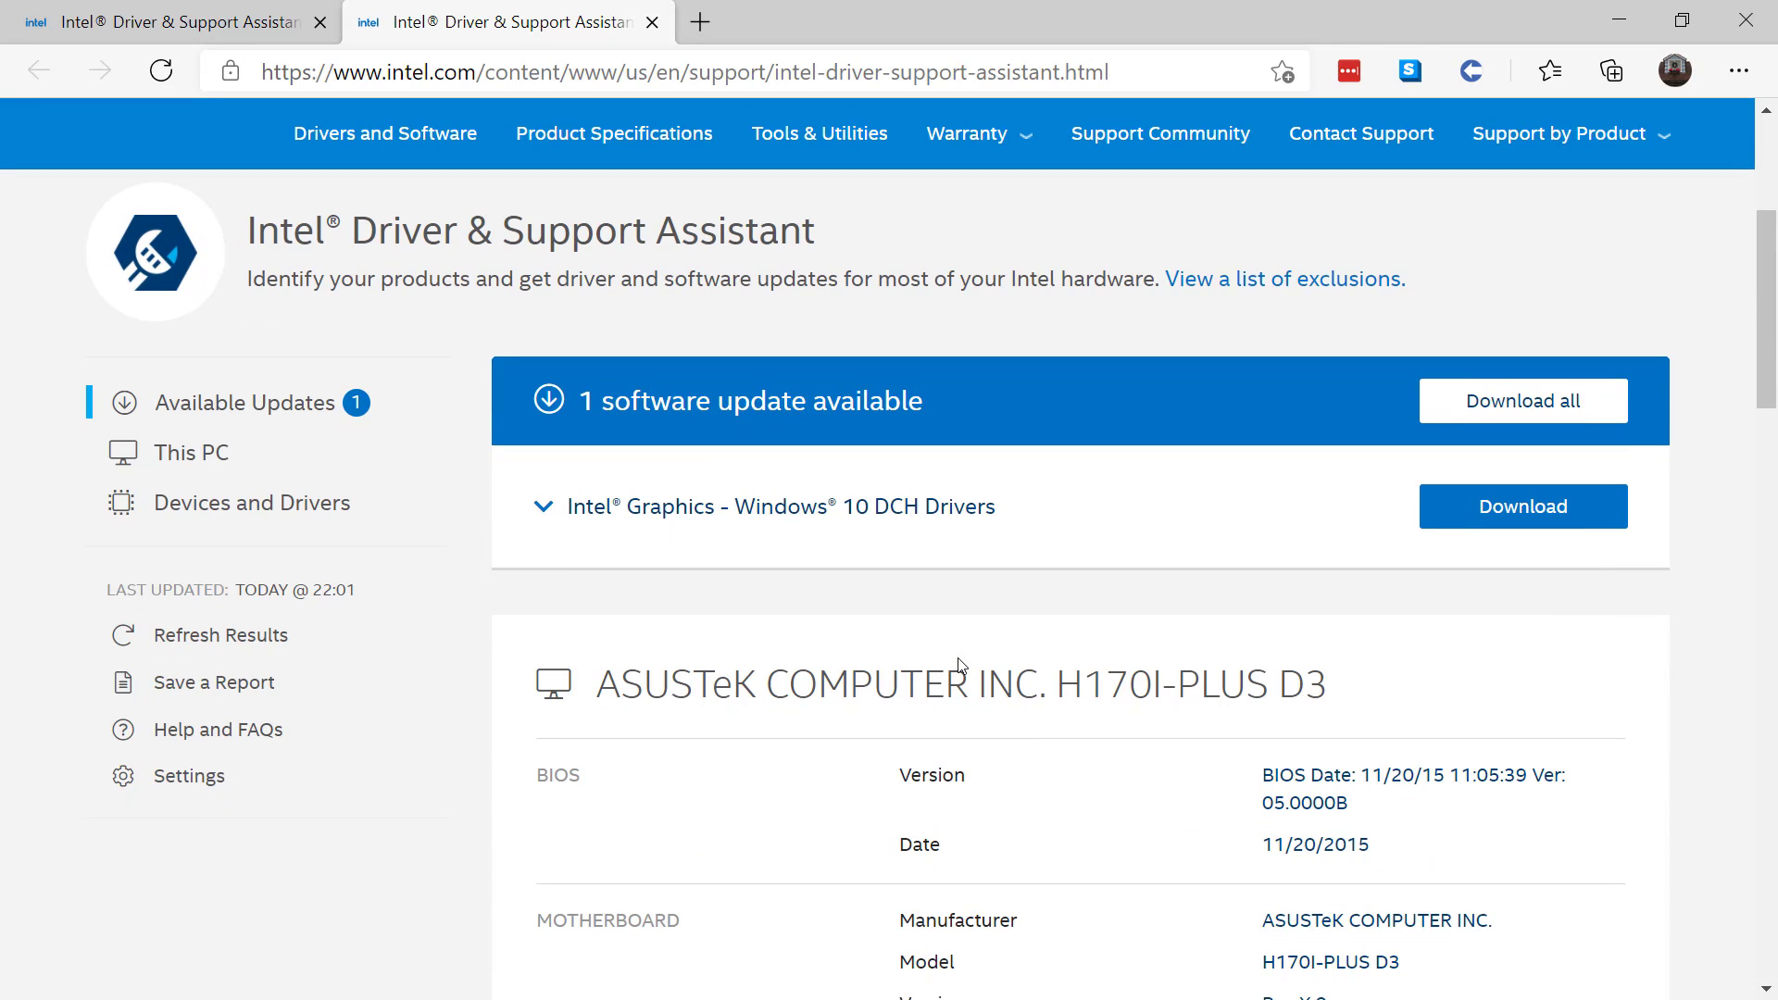